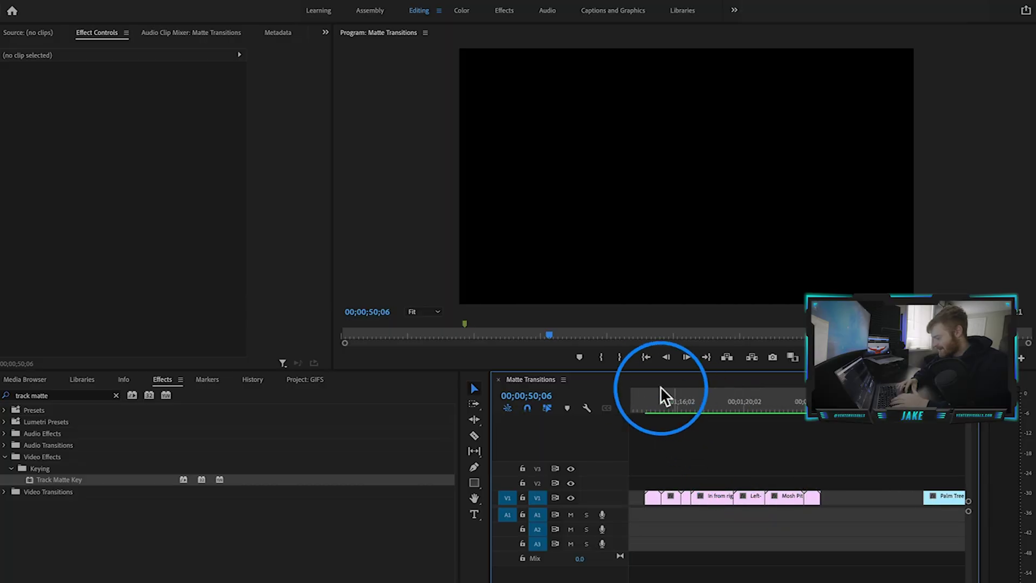
# - Scrub ahead to the next Palm Trees join and select the Cinematic Up Down matte
pyautogui.click(644, 398)
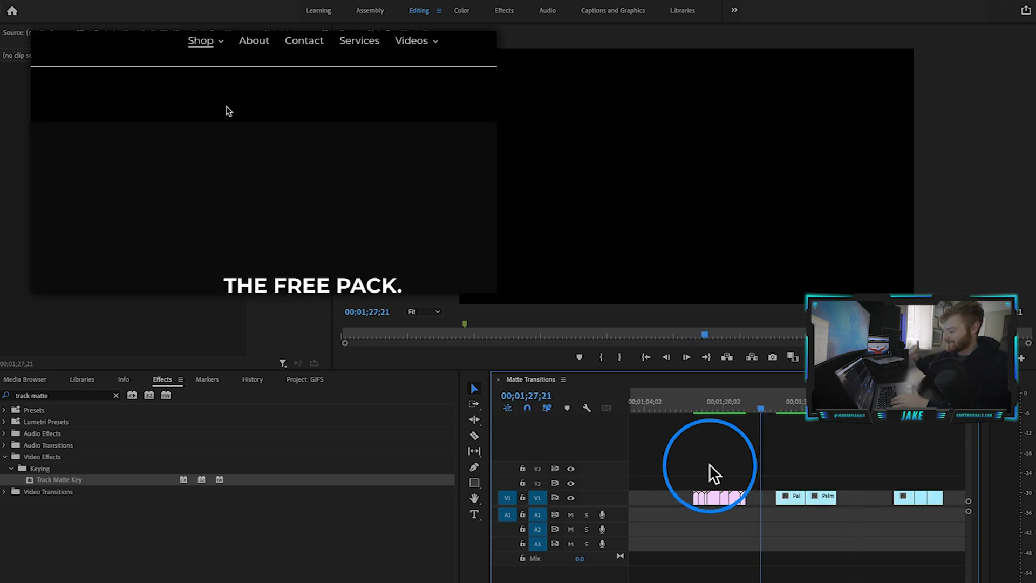
pyautogui.click(746, 403)
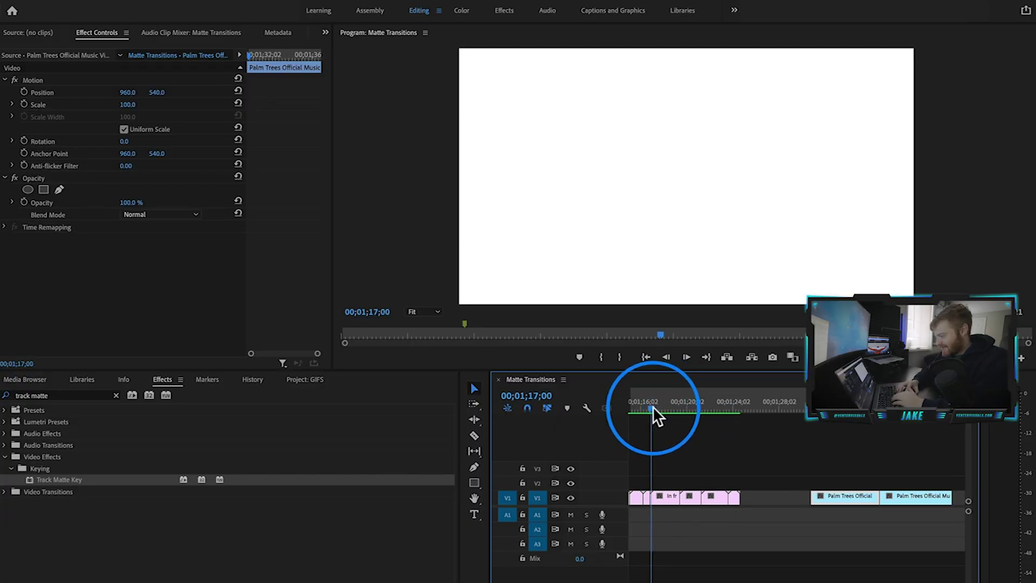
pyautogui.moveTo(652, 405); pyautogui.dragTo(732, 429)
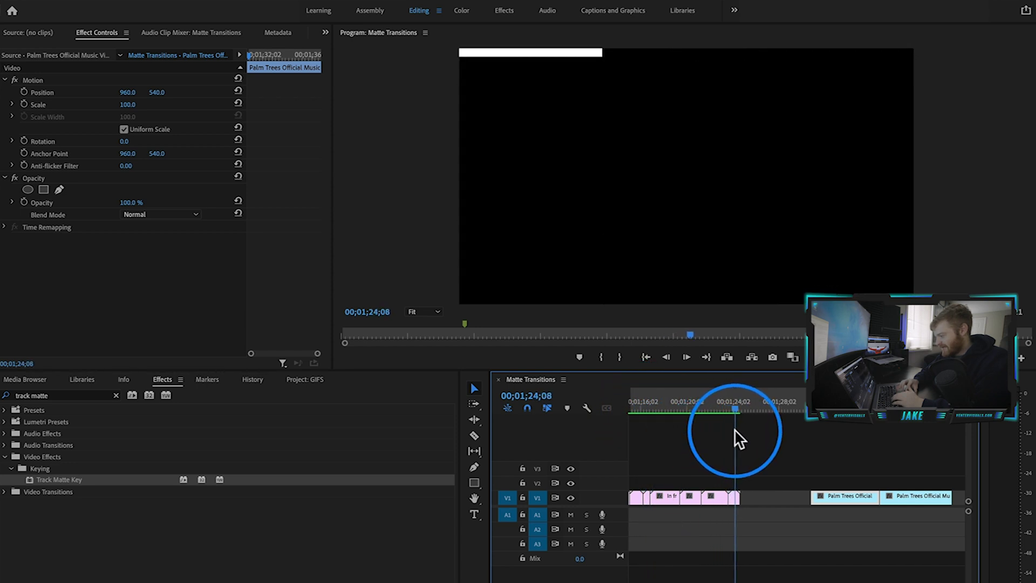
pyautogui.click(732, 496)
pyautogui.press('space')
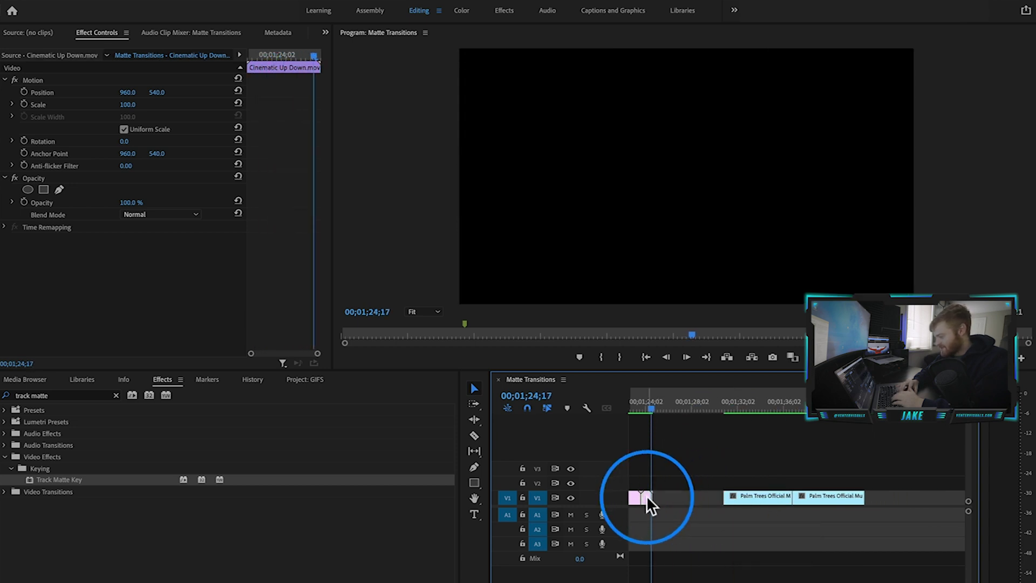
# - Place Cinematic Up Down on V3, lift the outgoing clip to V2, slide the next clip under it
pyautogui.moveTo(647, 496); pyautogui.dragTo(774, 473)
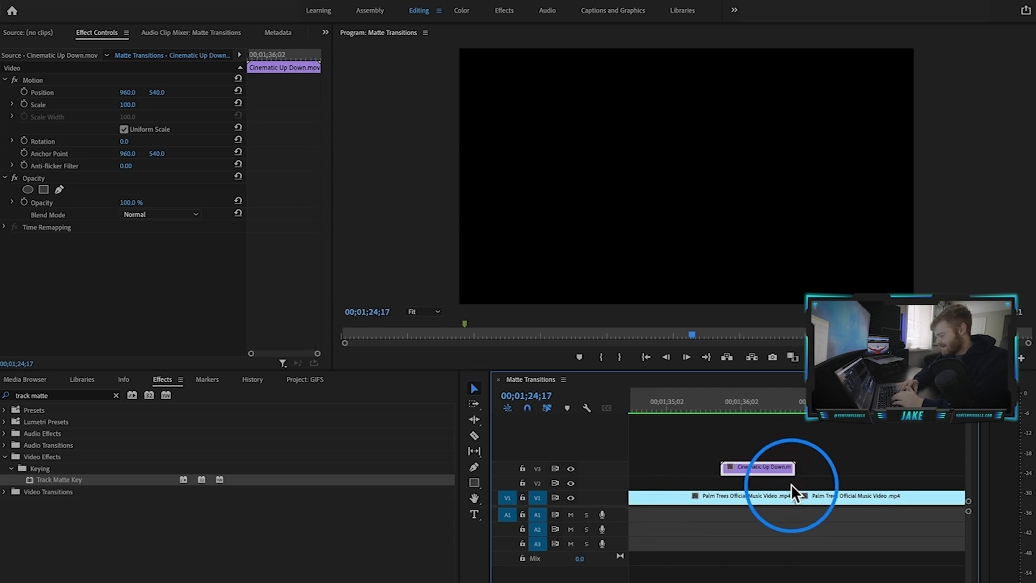
pyautogui.scroll(4, 796, 476)
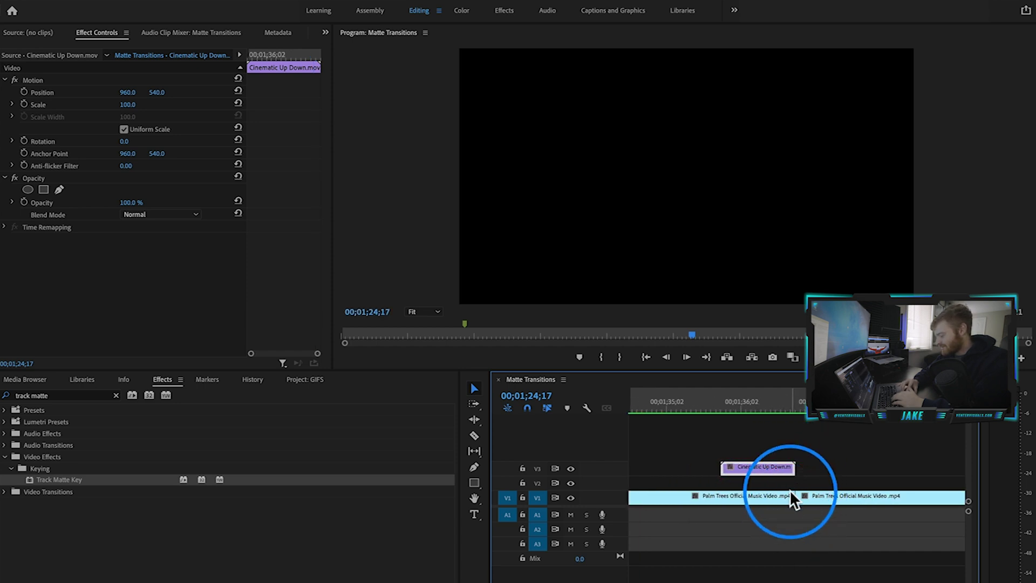
pyautogui.moveTo(783, 499); pyautogui.dragTo(784, 493)
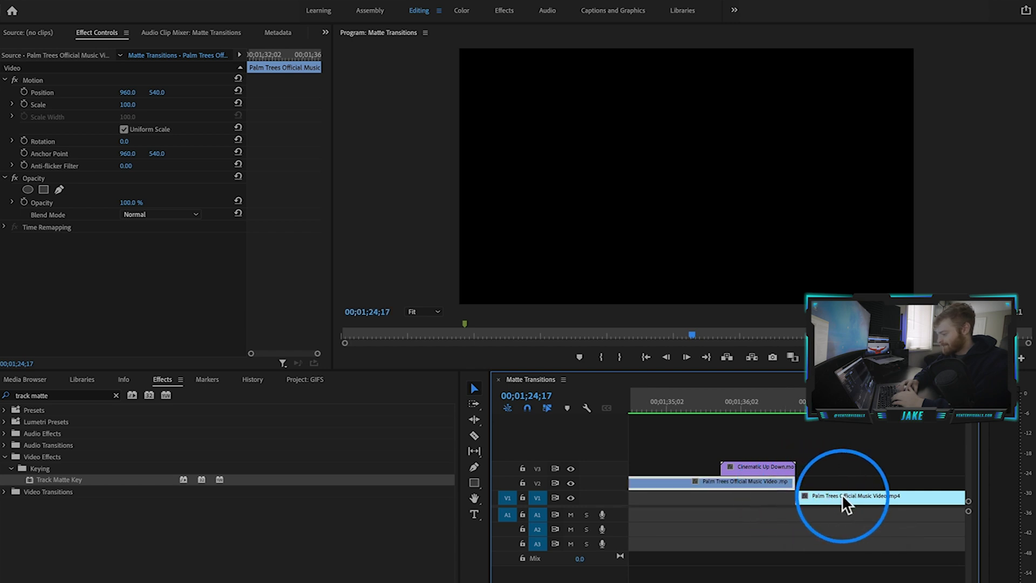
pyautogui.moveTo(890, 493); pyautogui.dragTo(842, 506)
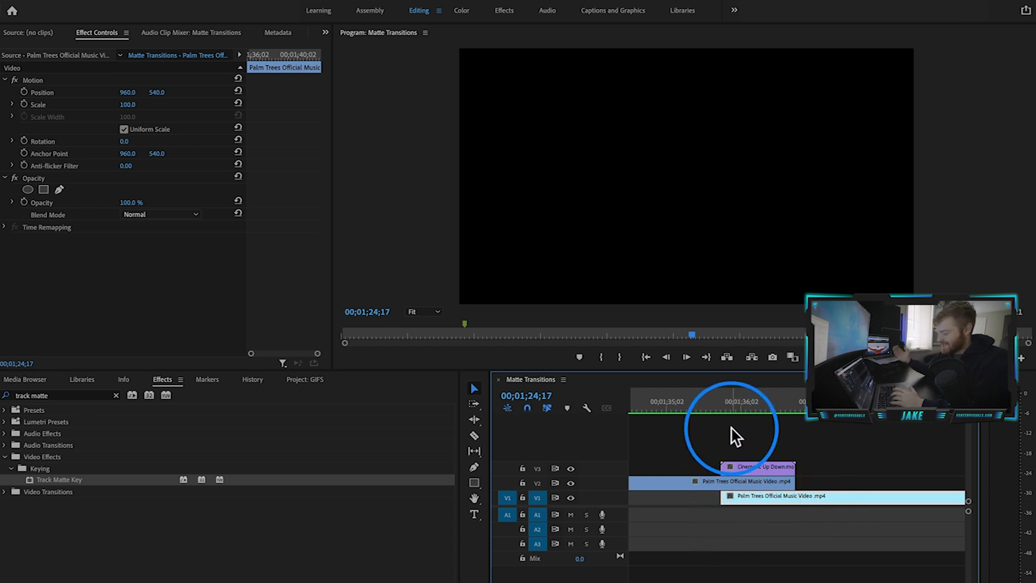
pyautogui.press('c')
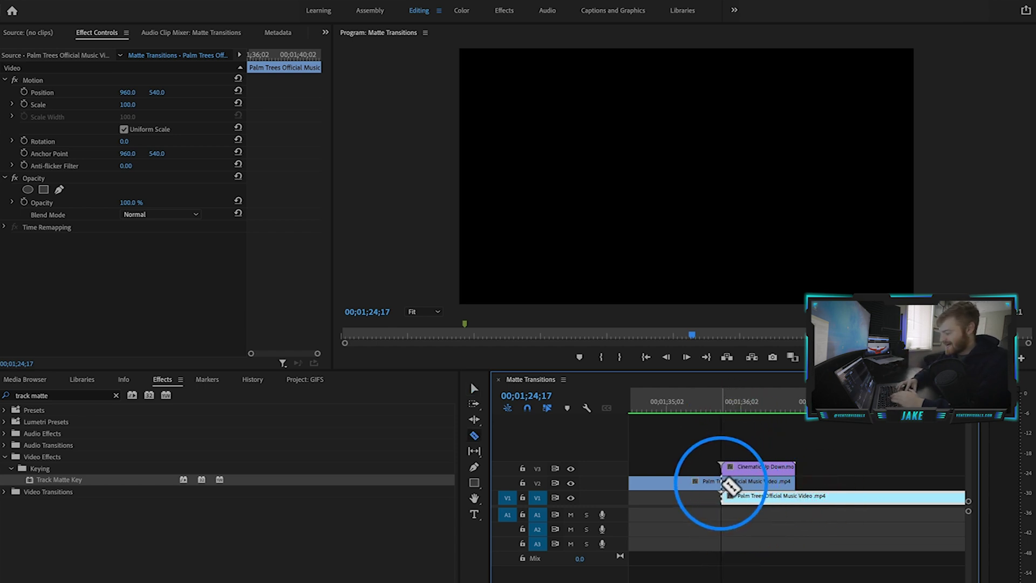
pyautogui.press('v')
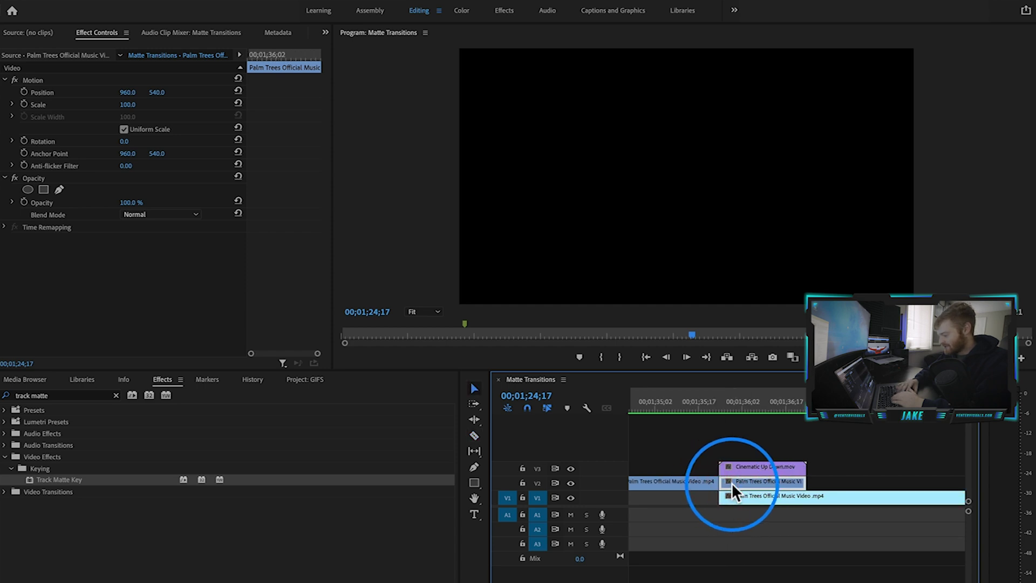
pyautogui.scroll(3, 732, 483)
pyautogui.scroll(-1, 717, 478)
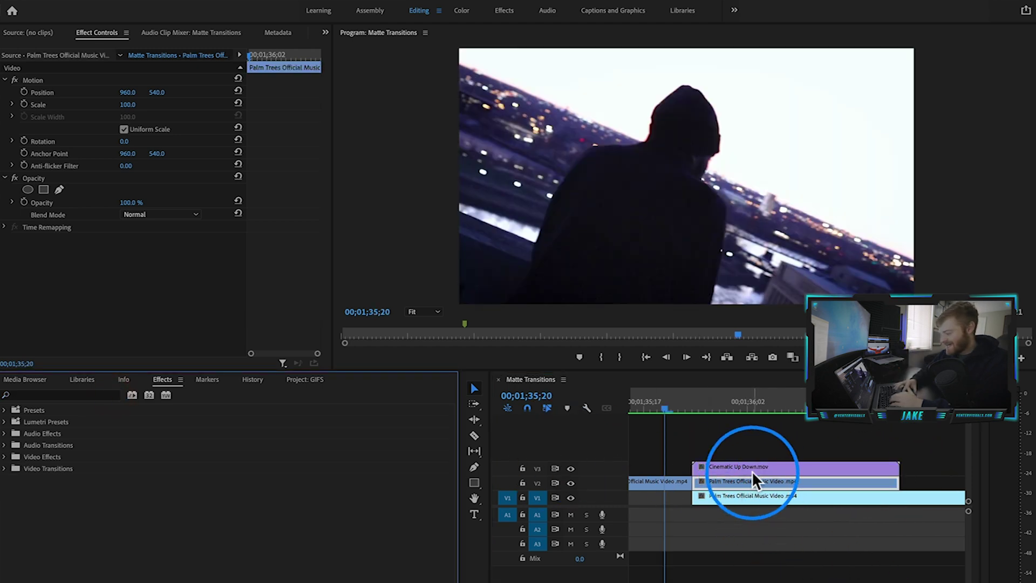
pyautogui.press('space')
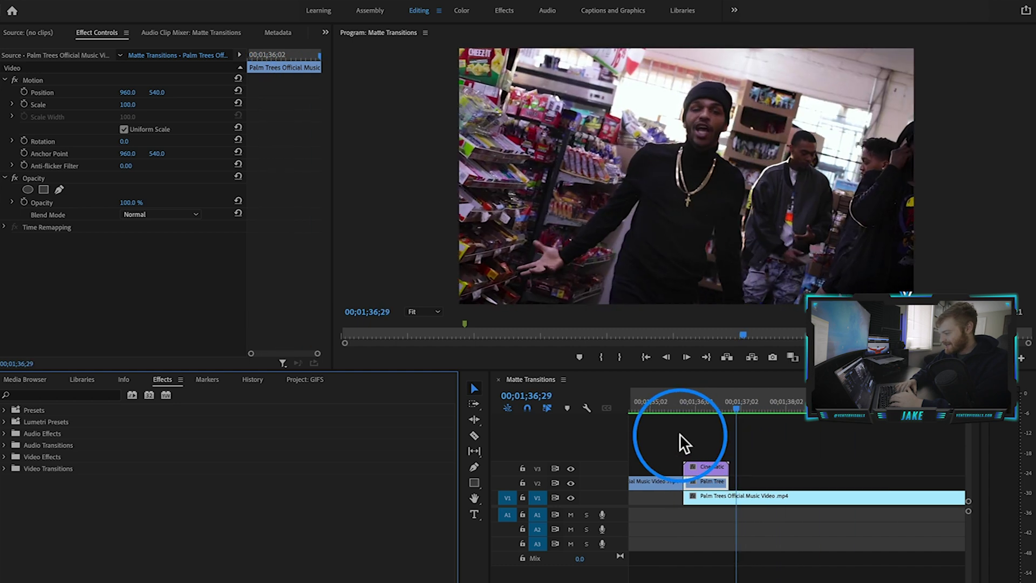
pyautogui.click(641, 401)
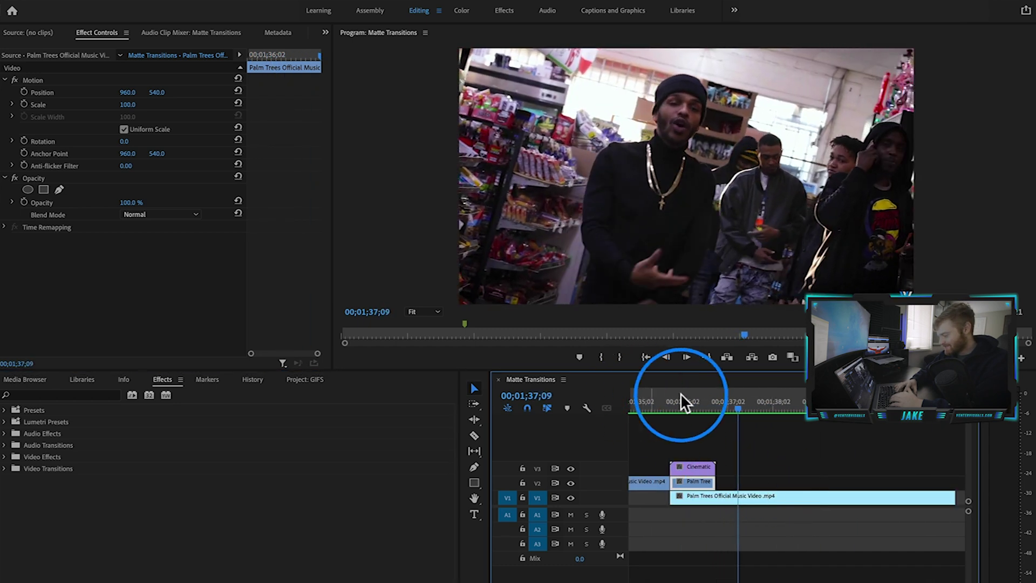
pyautogui.click(698, 402)
pyautogui.moveTo(695, 402); pyautogui.dragTo(690, 428)
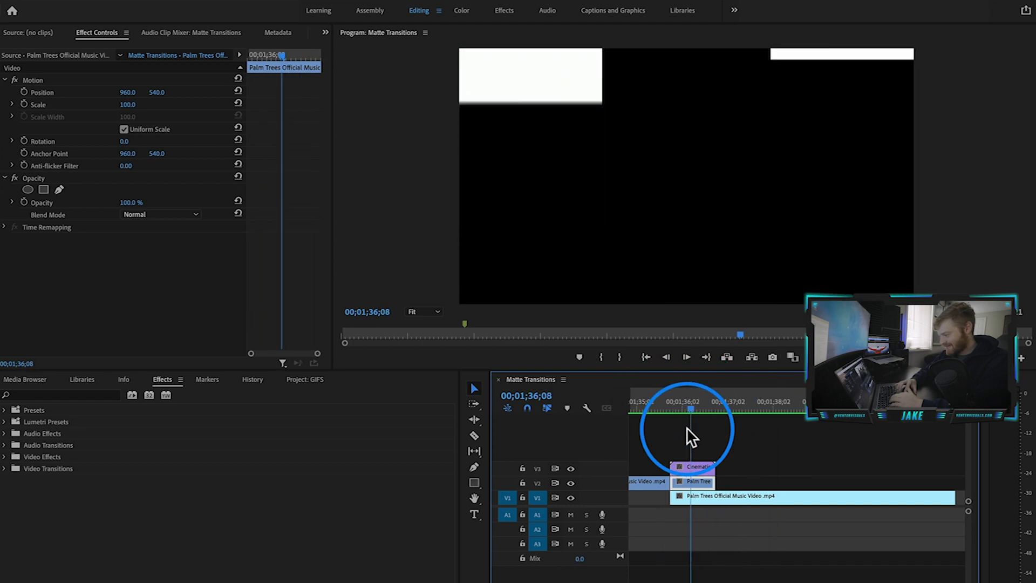
pyautogui.scroll(3, 690, 437)
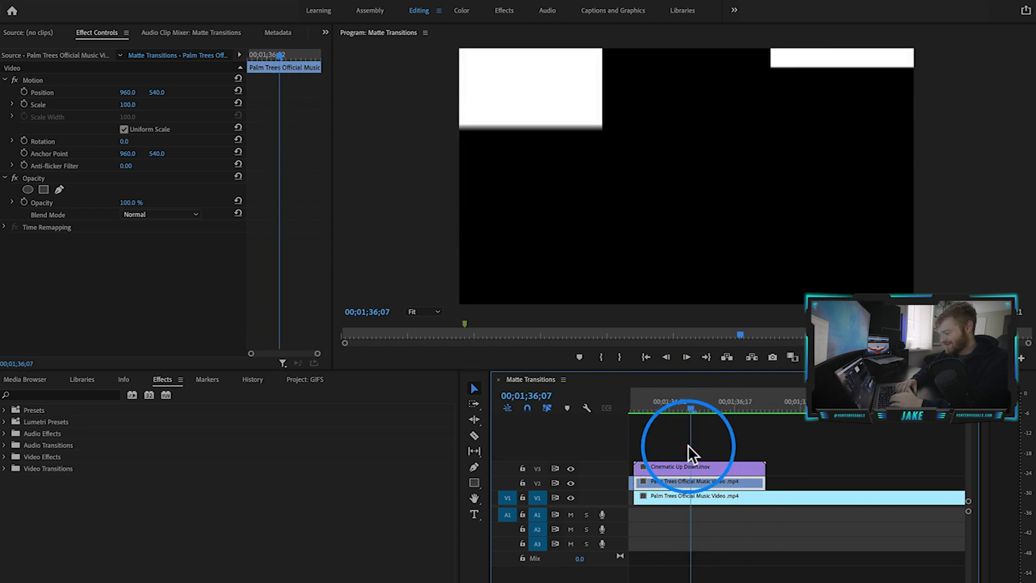
pyautogui.scroll(2, 687, 445)
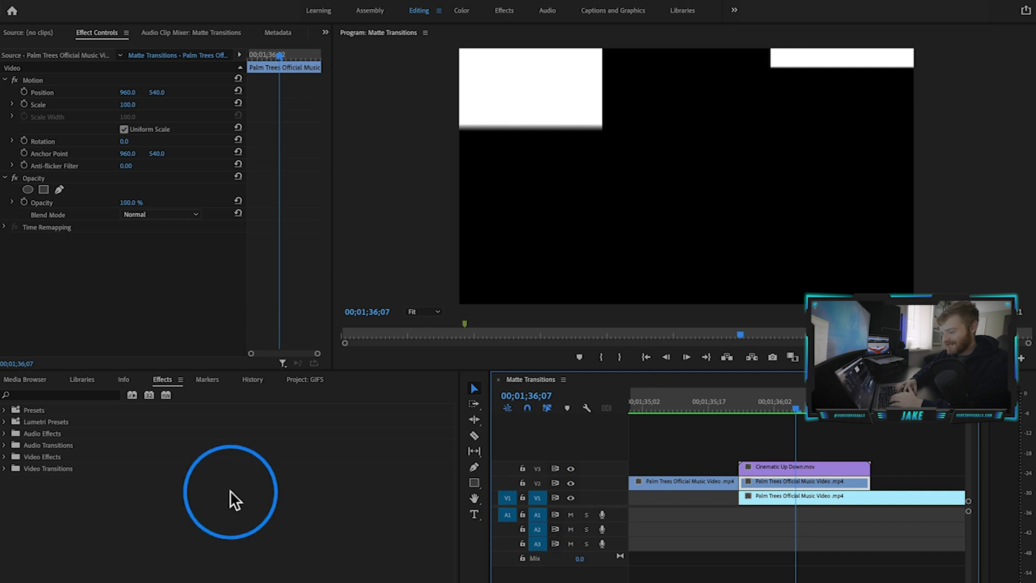
# - Find Track Matte Key in Effects and drop it on the V2 Palm Trees clip
pyautogui.click(89, 395)
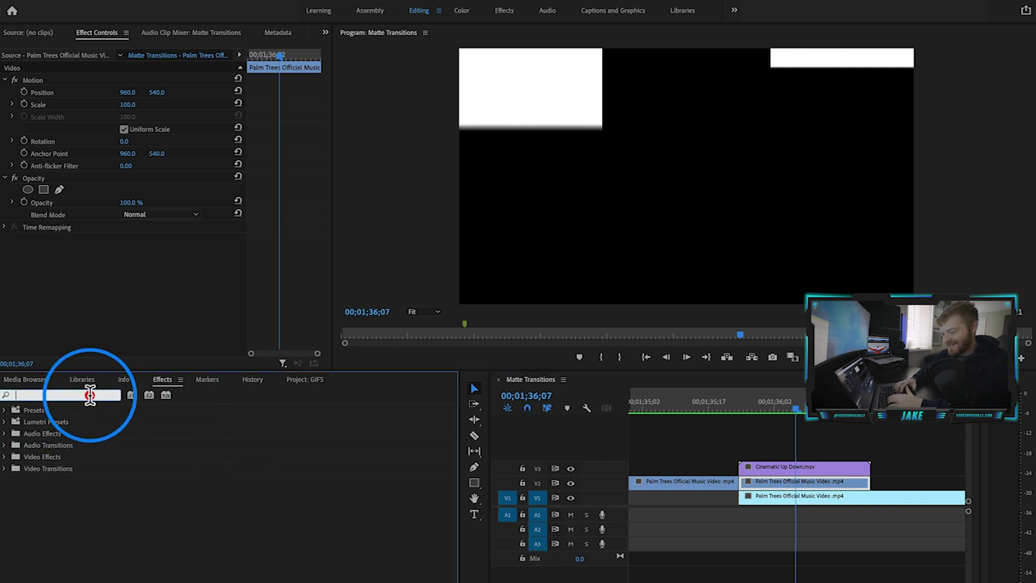
pyautogui.write('track m')
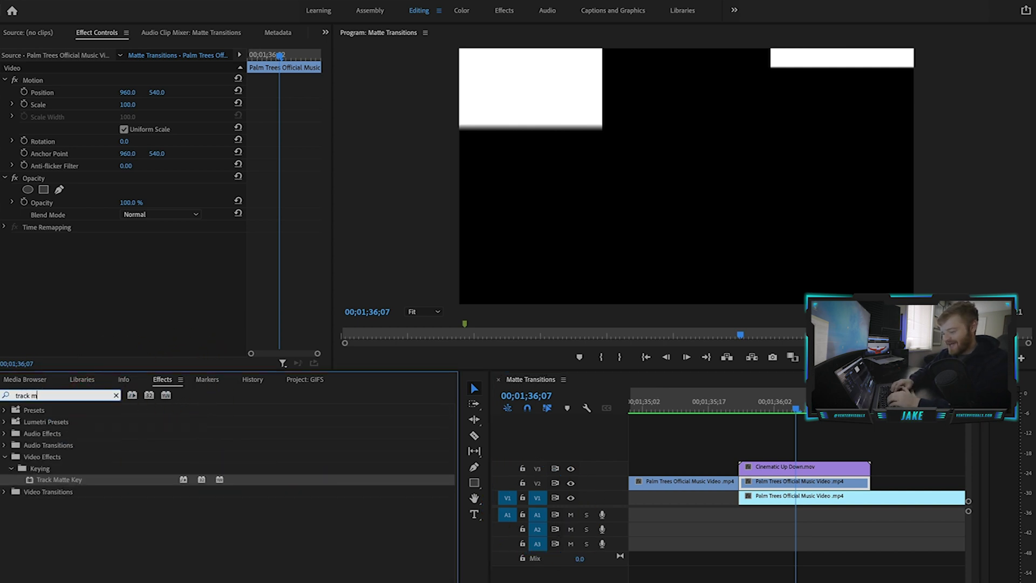
pyautogui.click(82, 478)
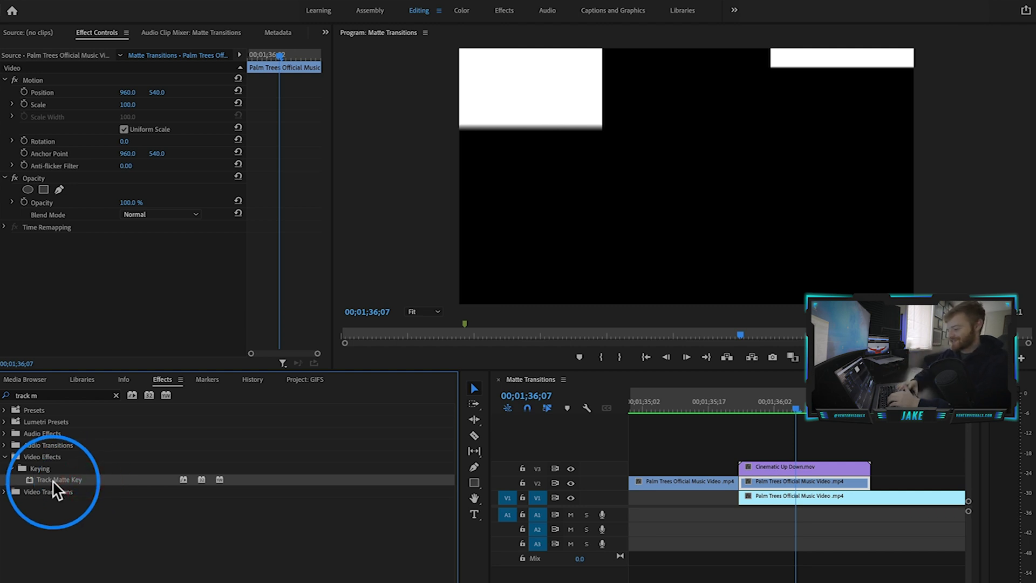
pyautogui.moveTo(53, 481); pyautogui.dragTo(805, 479)
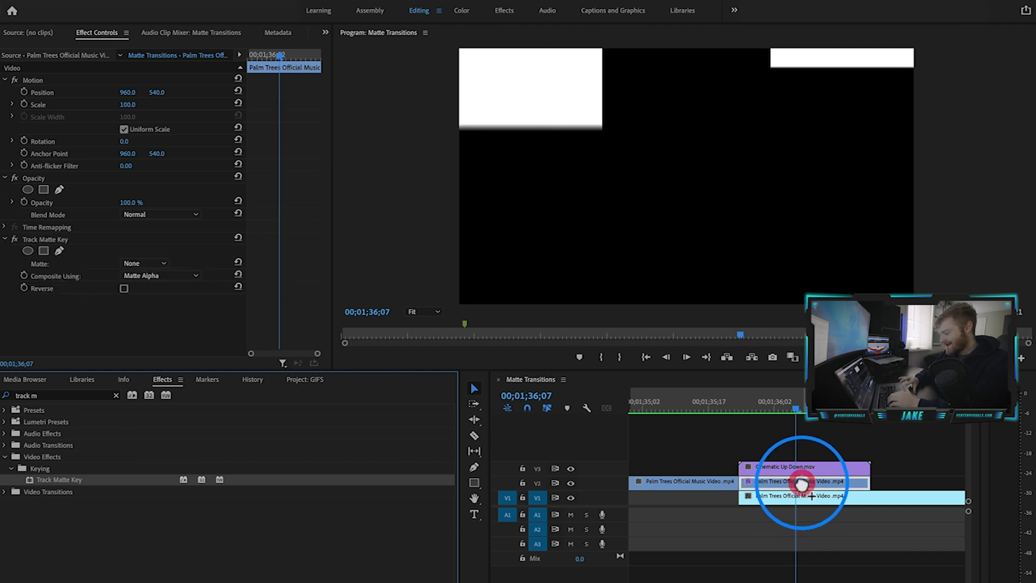
# - Set the matte source to Video 3, scrub the transition, and check the Composite Using options
pyautogui.click(133, 265)
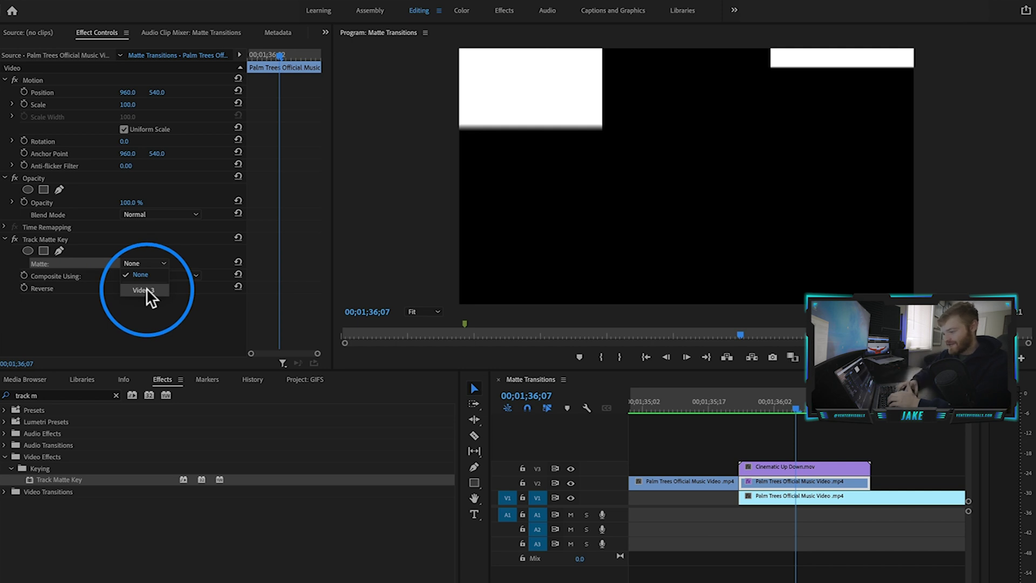
pyautogui.click(146, 289)
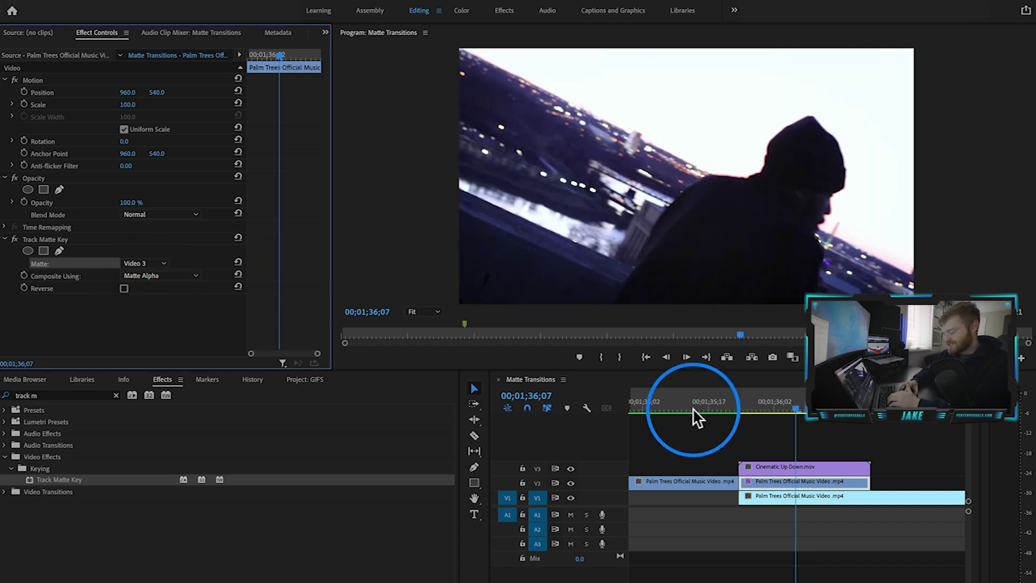
pyautogui.moveTo(776, 403)
pyautogui.mouseDown()
pyautogui.moveTo(838, 429)
pyautogui.moveTo(768, 434)
pyautogui.mouseUp()
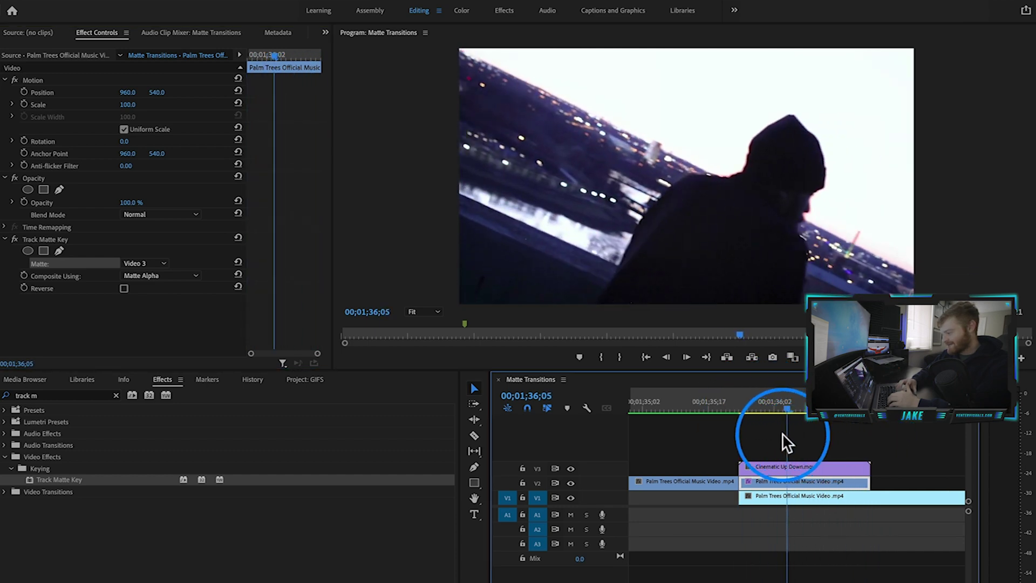
pyautogui.click(93, 276)
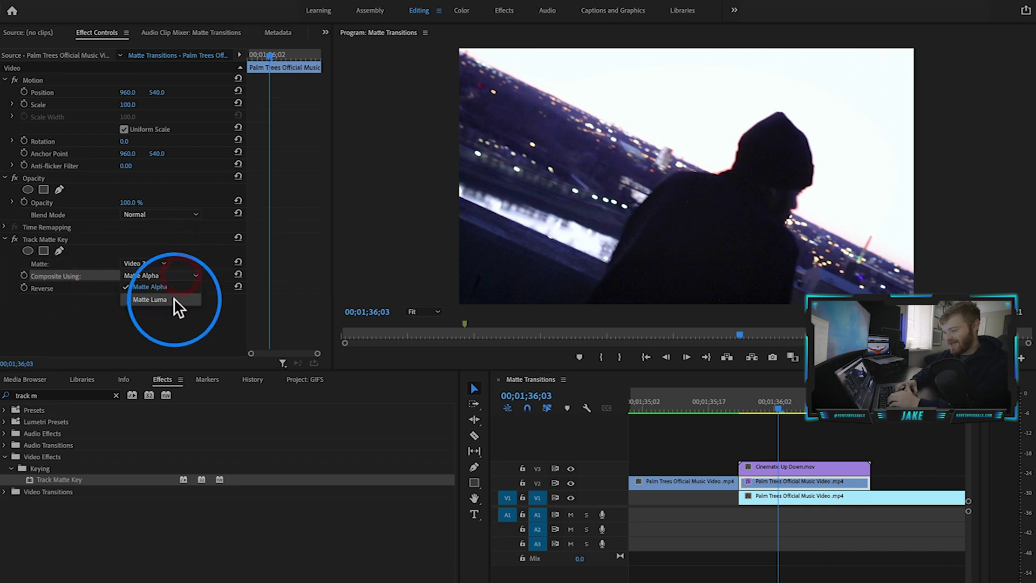
pyautogui.click(150, 299)
pyautogui.moveTo(767, 413); pyautogui.dragTo(627, 421)
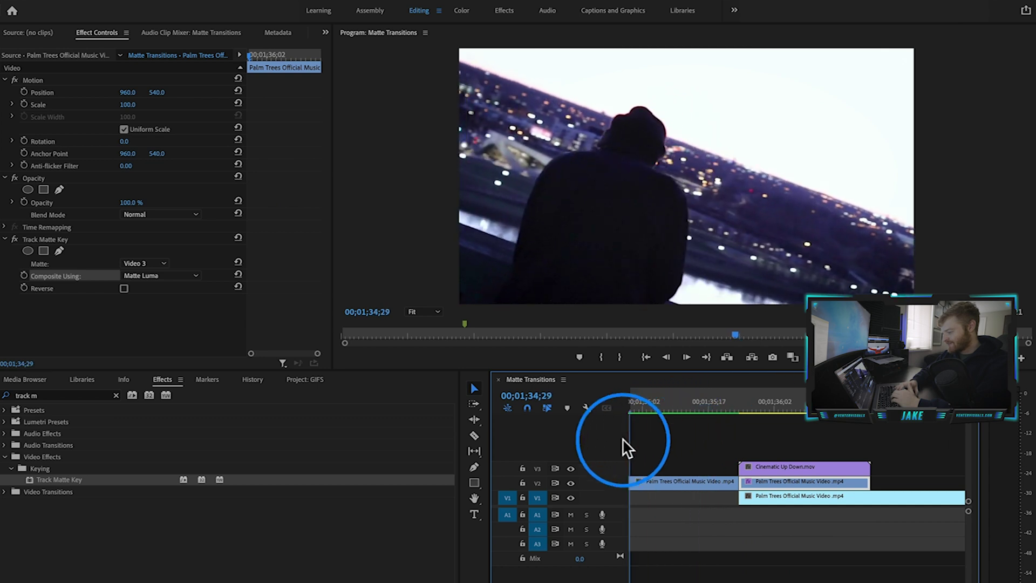
pyautogui.scroll(-2, 715, 491)
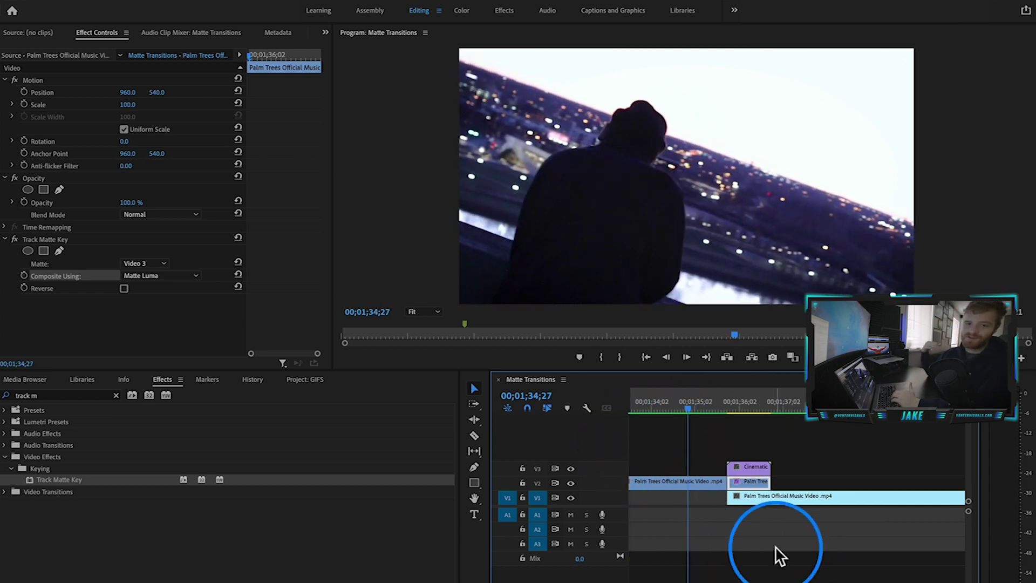
pyautogui.press('space')
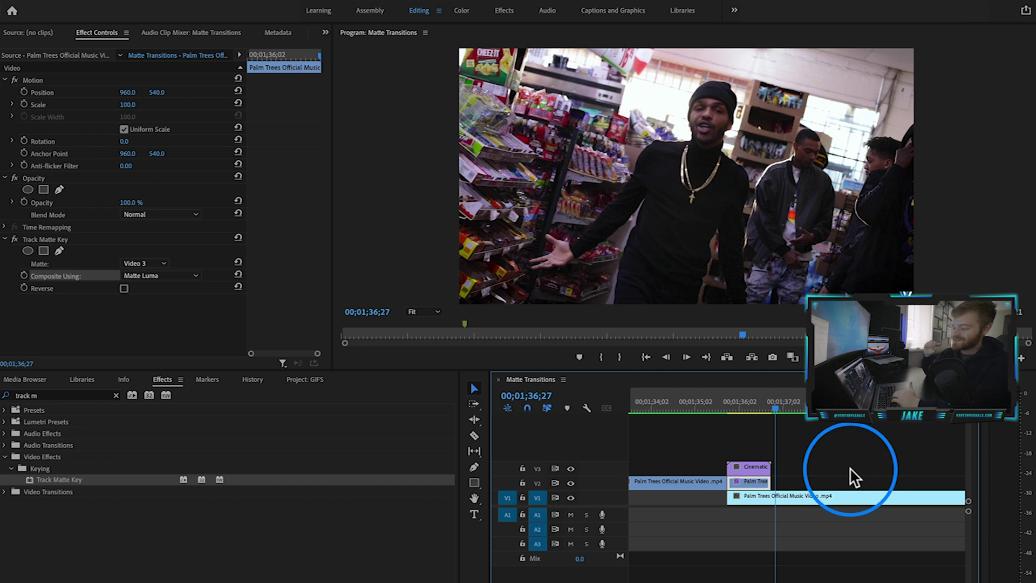
# - Zoom and scrub the timeline to preview the earlier matte transitions
pyautogui.press('-')
pyautogui.press('-')
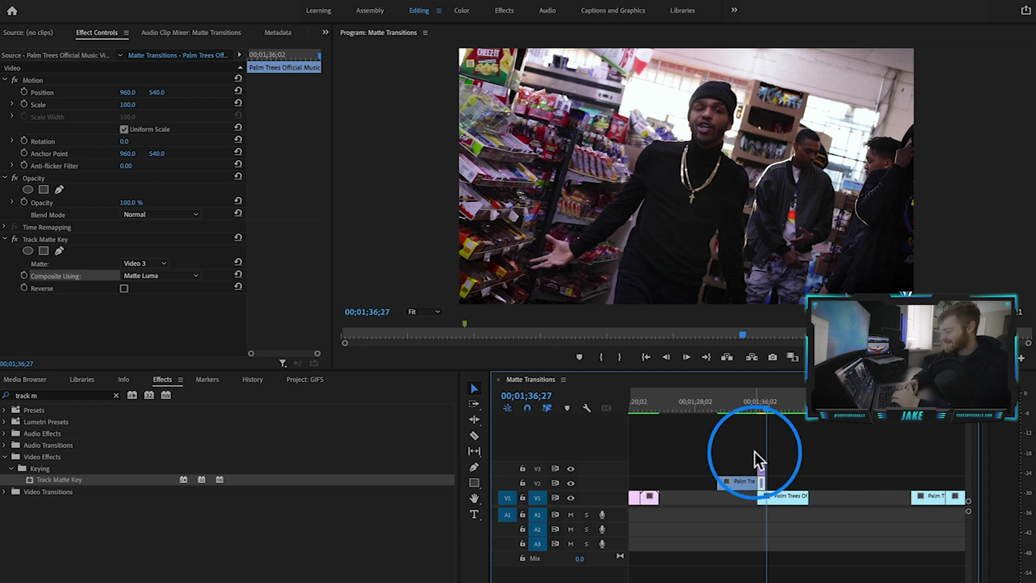
pyautogui.moveTo(707, 409)
pyautogui.mouseDown()
pyautogui.moveTo(723, 411)
pyautogui.moveTo(672, 414)
pyautogui.mouseUp()
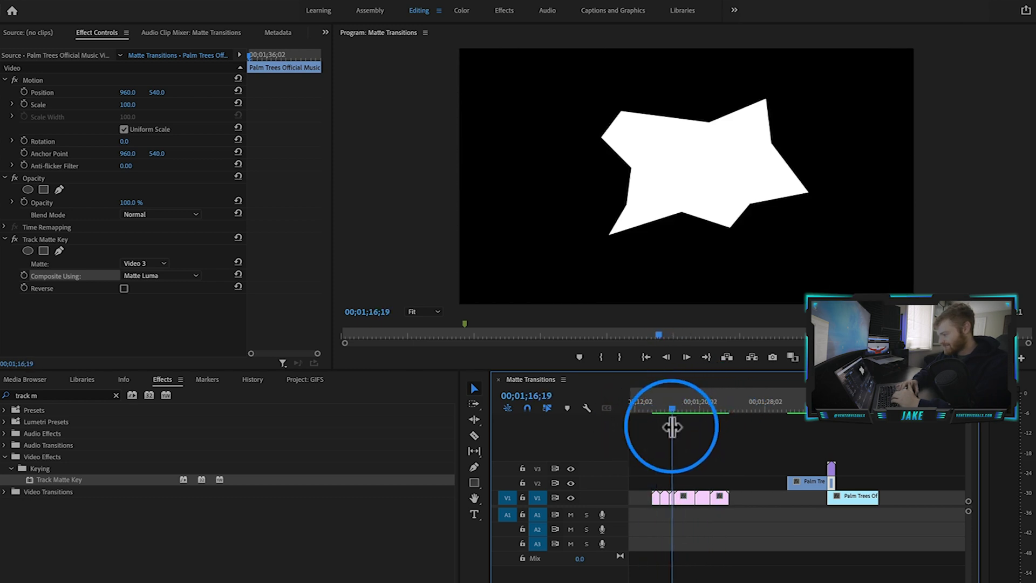
pyautogui.scroll(4, 672, 485)
pyautogui.press('space')
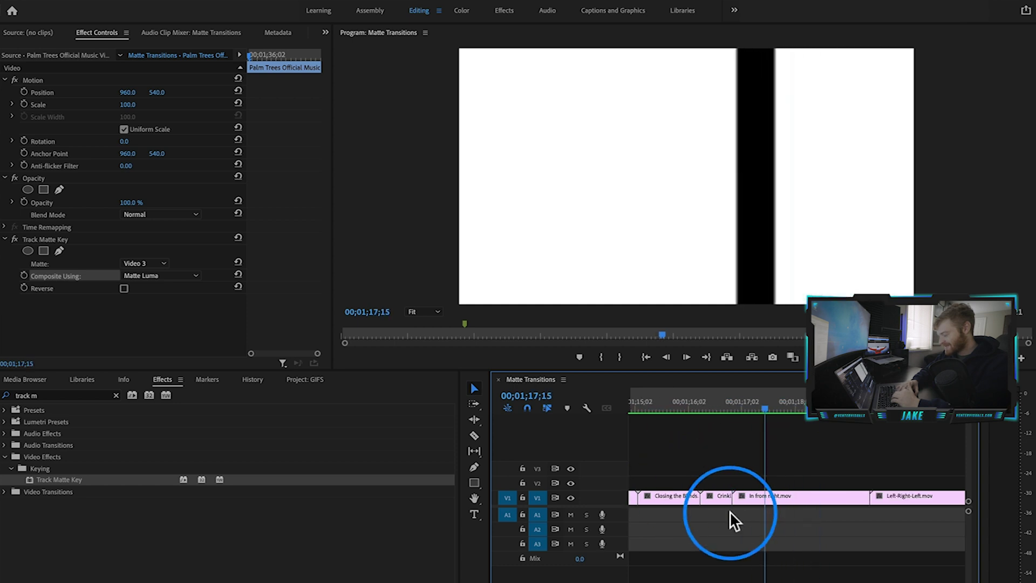
pyautogui.click(712, 399)
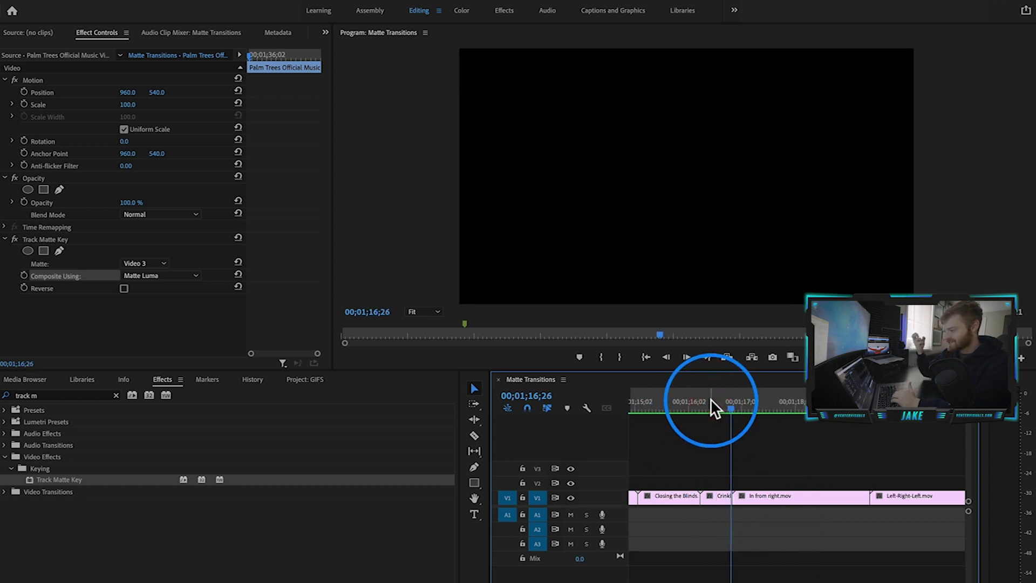
pyautogui.scroll(-3, 796, 493)
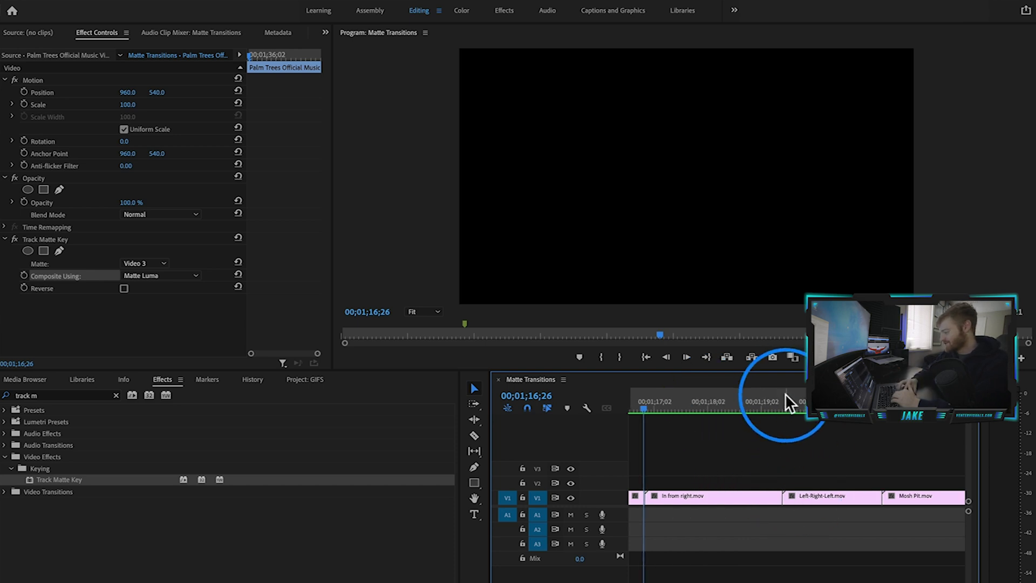
pyautogui.moveTo(790, 399); pyautogui.dragTo(859, 400)
pyautogui.scroll(-3, 837, 506)
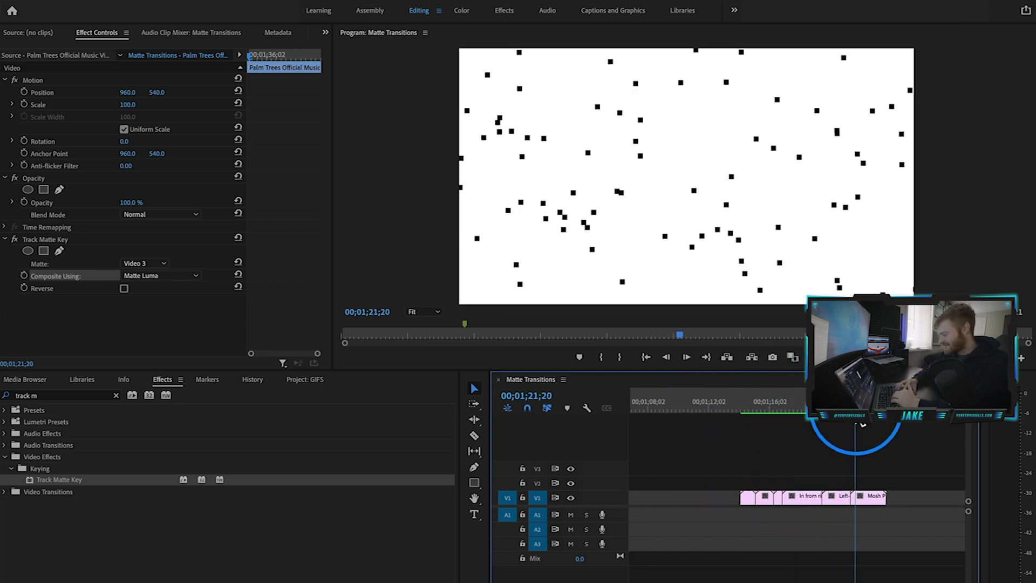
pyautogui.press('space')
# - Move Mosh Pit.mov further down the sequence and locate the later Palm Trees cut
pyautogui.click(807, 497)
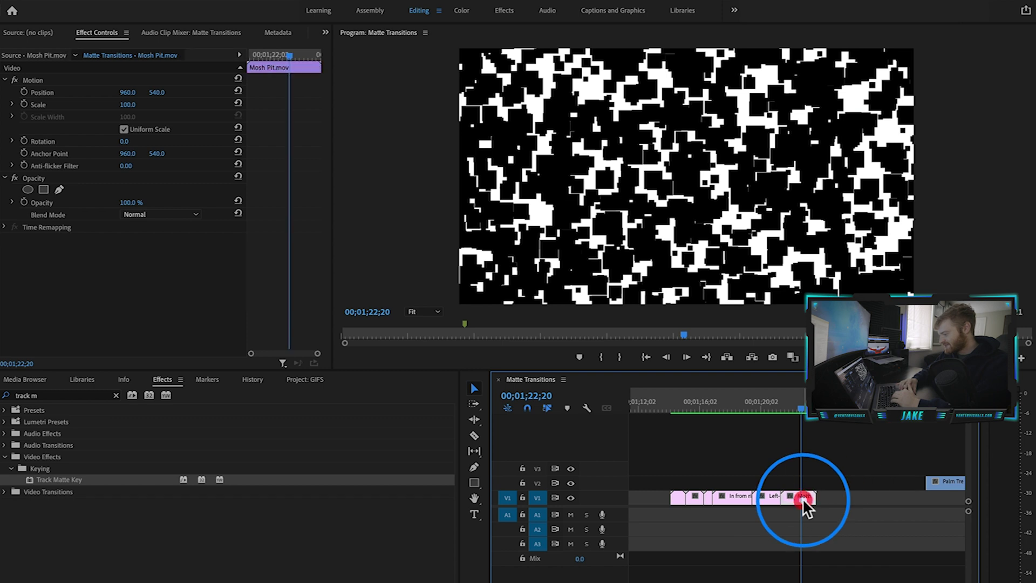
pyautogui.press('-')
pyautogui.press('-')
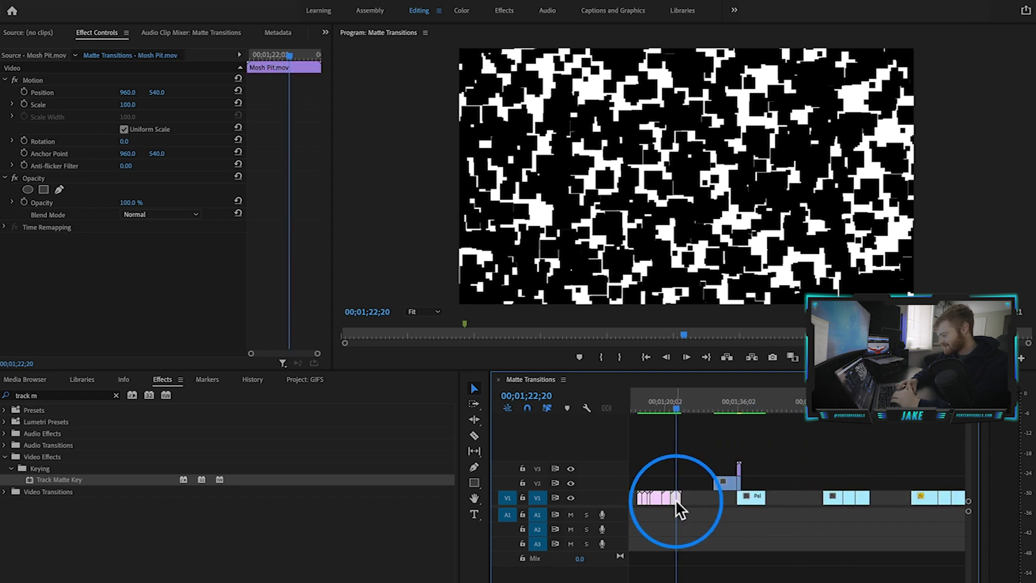
pyautogui.moveTo(675, 499); pyautogui.dragTo(851, 462)
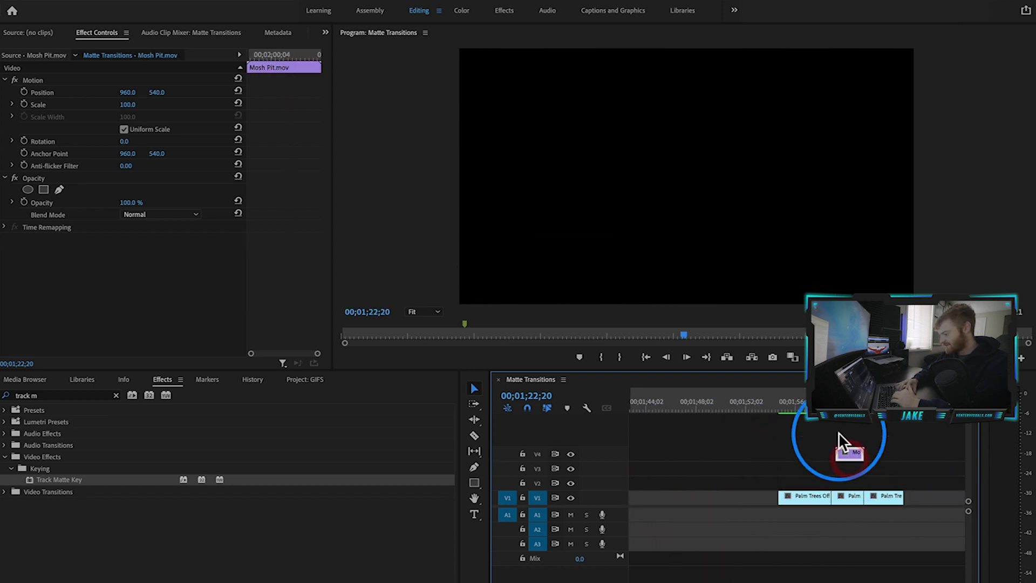
pyautogui.scroll(-3, 814, 419)
pyautogui.click(702, 403)
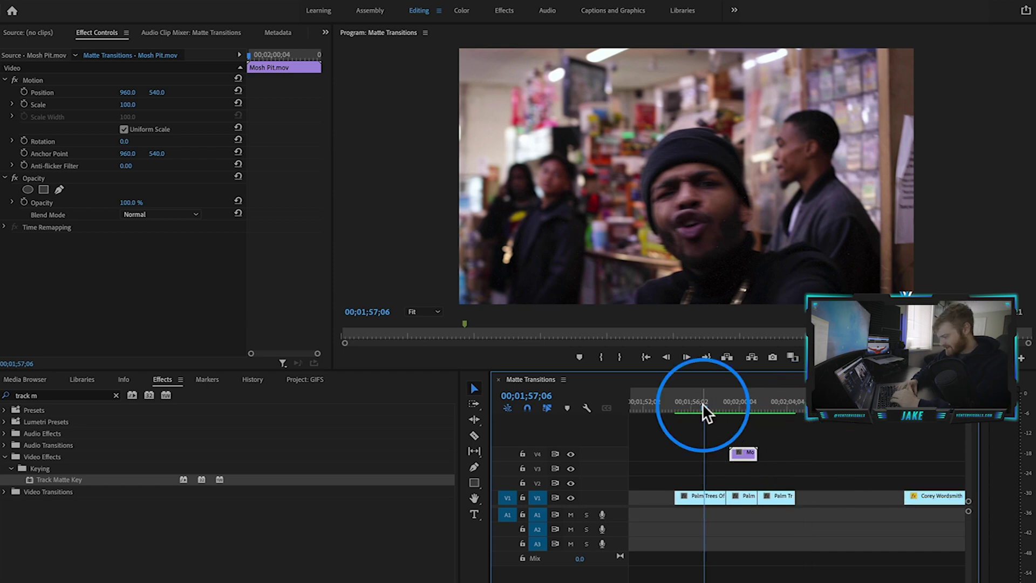
pyautogui.moveTo(684, 404); pyautogui.dragTo(721, 419)
pyautogui.click(679, 488)
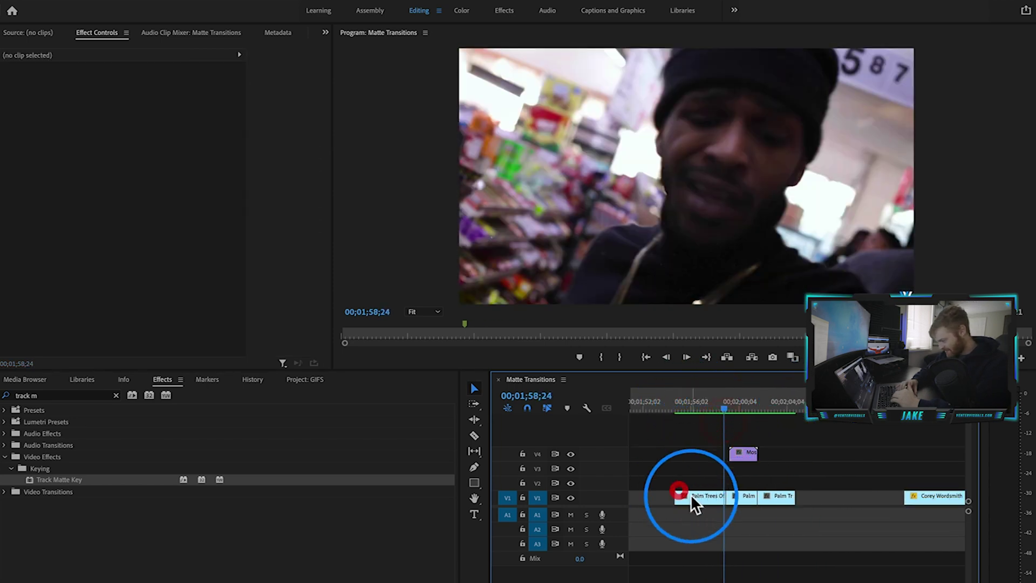
# - Lift the outgoing Palm Trees clip to V2, align Mosh Pit to the cut, extend the next clip beneath
pyautogui.click(692, 495)
pyautogui.scroll(2, 717, 495)
pyautogui.moveTo(716, 495); pyautogui.dragTo(717, 481)
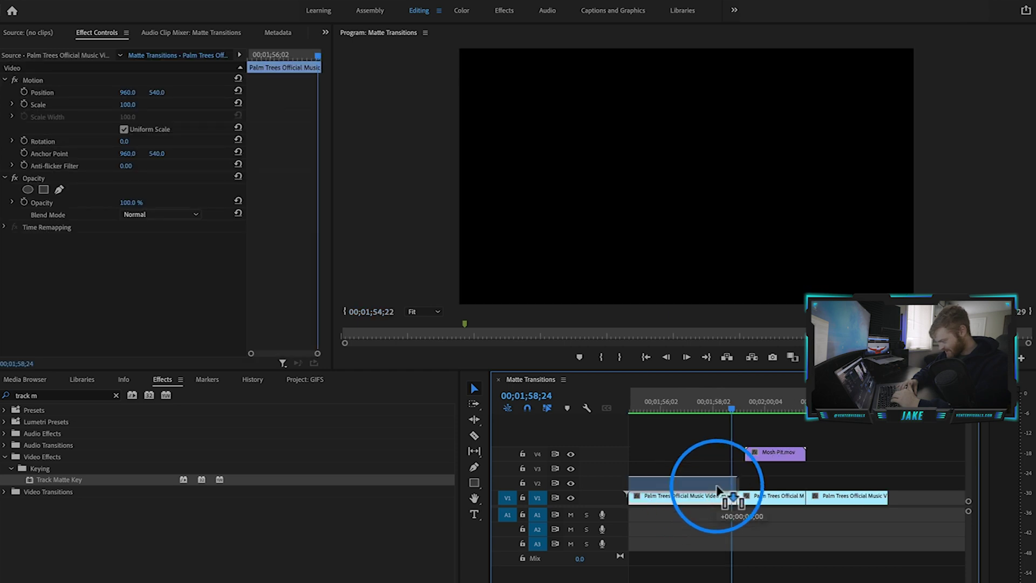
pyautogui.moveTo(777, 451)
pyautogui.mouseDown()
pyautogui.moveTo(786, 458)
pyautogui.moveTo(712, 466)
pyautogui.mouseUp()
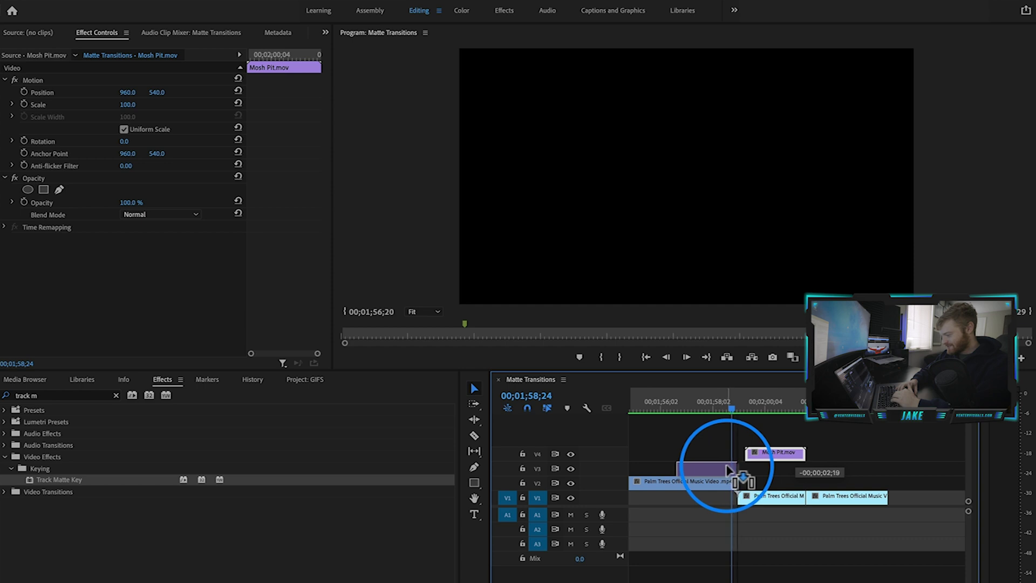
pyautogui.click(769, 495)
pyautogui.moveTo(745, 498); pyautogui.dragTo(685, 506)
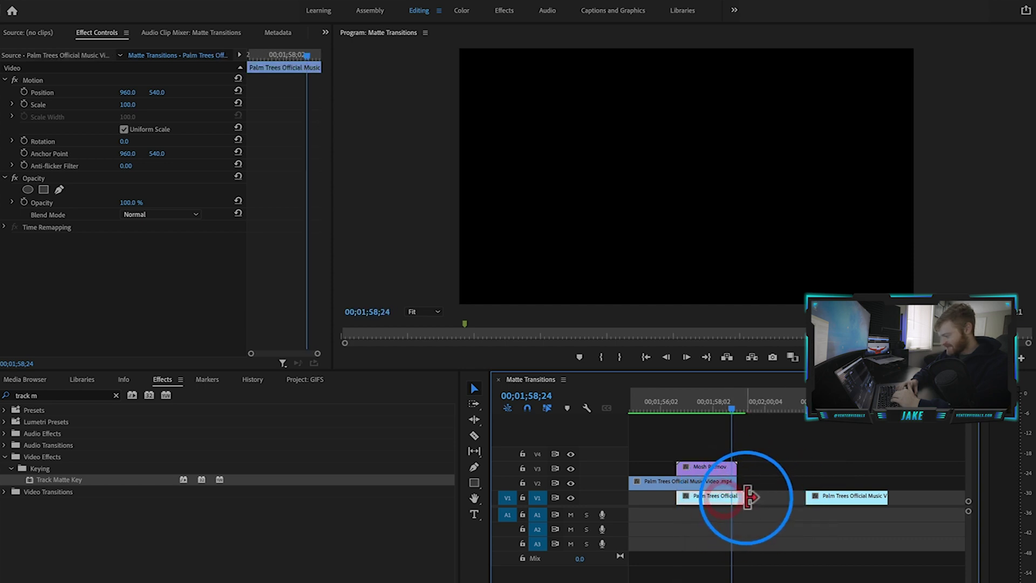
pyautogui.click(758, 441)
pyautogui.scroll(3, 757, 477)
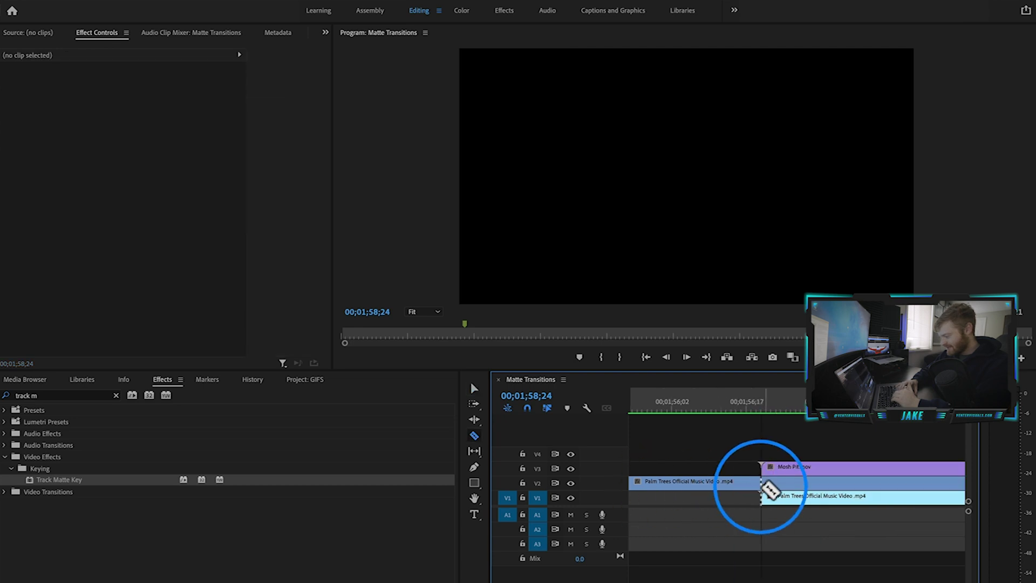
# - Give the Palm Trees clip Track Matte Key with Matte Video 3 and Matte Luma, then play it
pyautogui.click(792, 488)
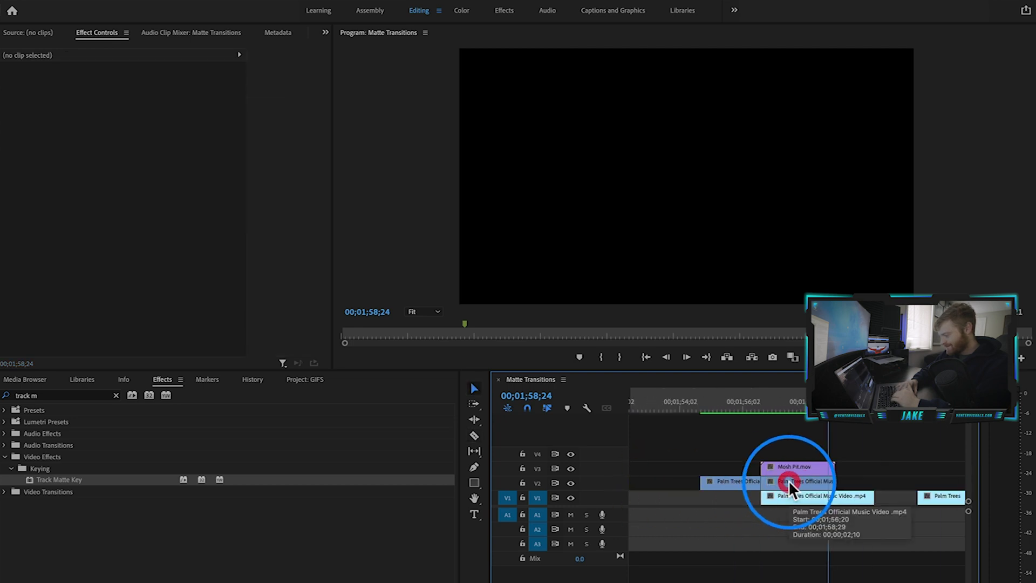
pyautogui.scroll(-3, 792, 485)
pyautogui.moveTo(56, 479); pyautogui.dragTo(810, 486)
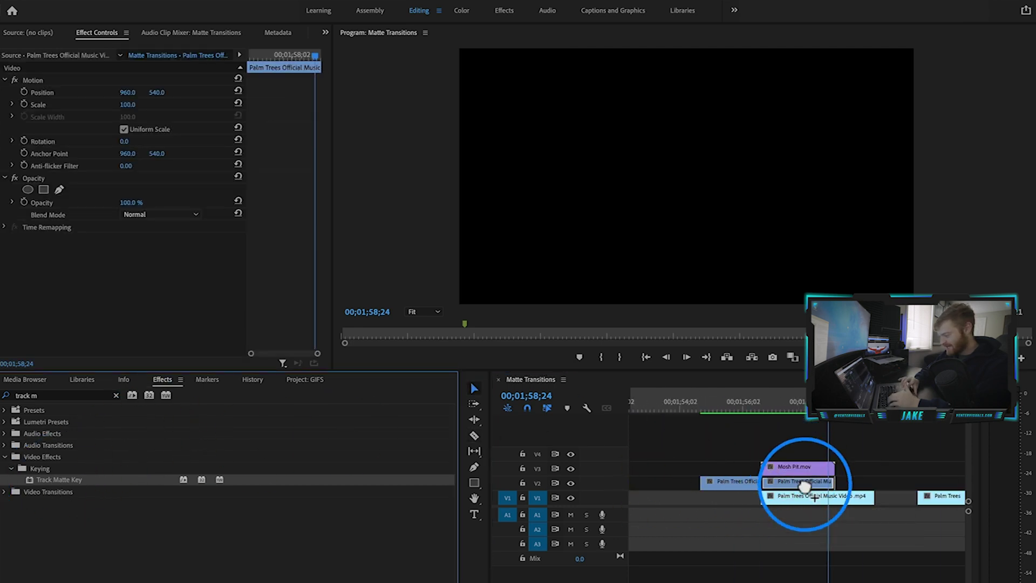
pyautogui.click(146, 264)
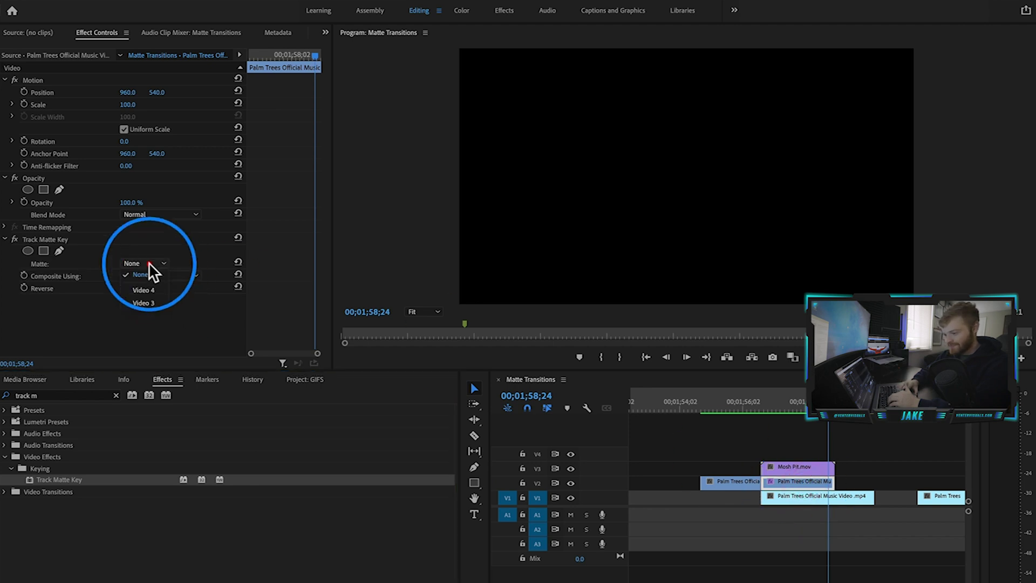
pyautogui.click(147, 303)
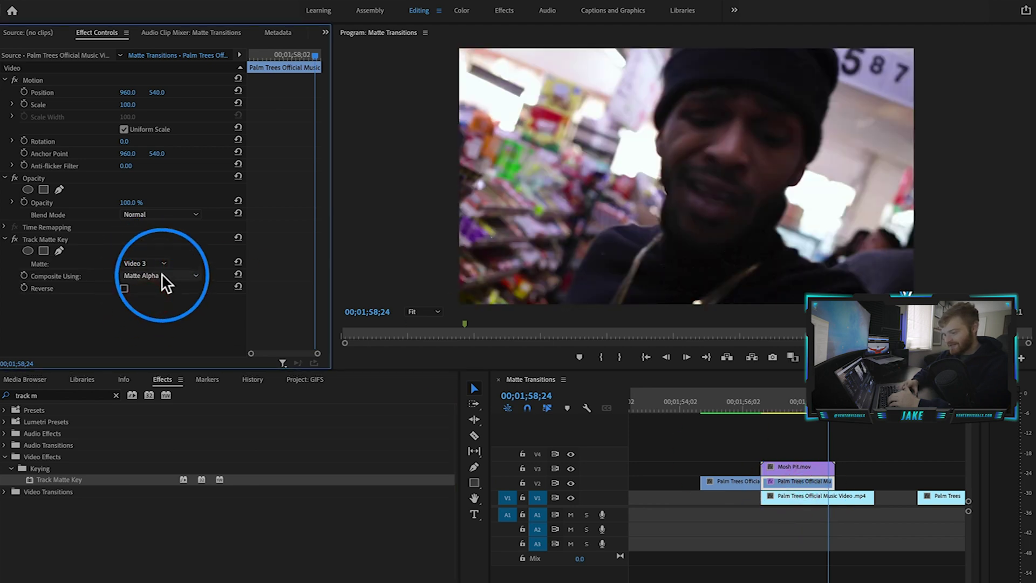
pyautogui.click(163, 277)
pyautogui.click(162, 301)
pyautogui.click(738, 402)
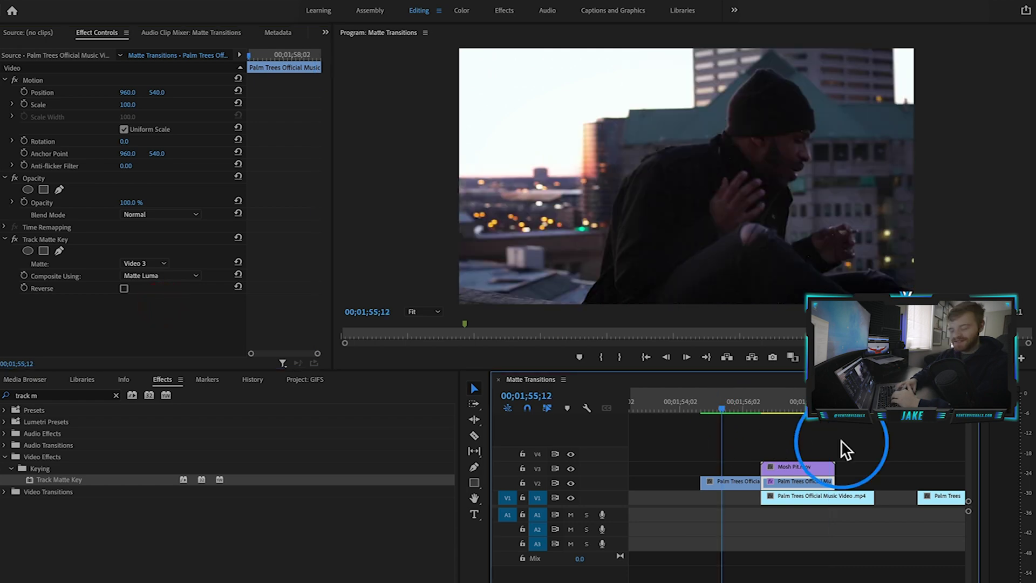
pyautogui.press('space')
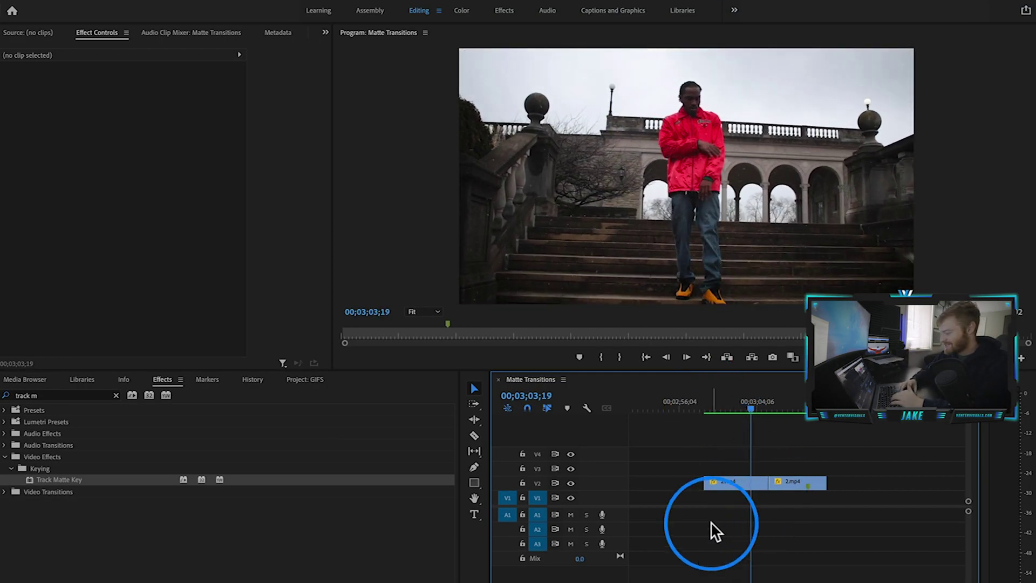
# - Replay the first matte transition and select the In from right matte
pyautogui.press('space')
pyautogui.scroll(-2, 728, 486)
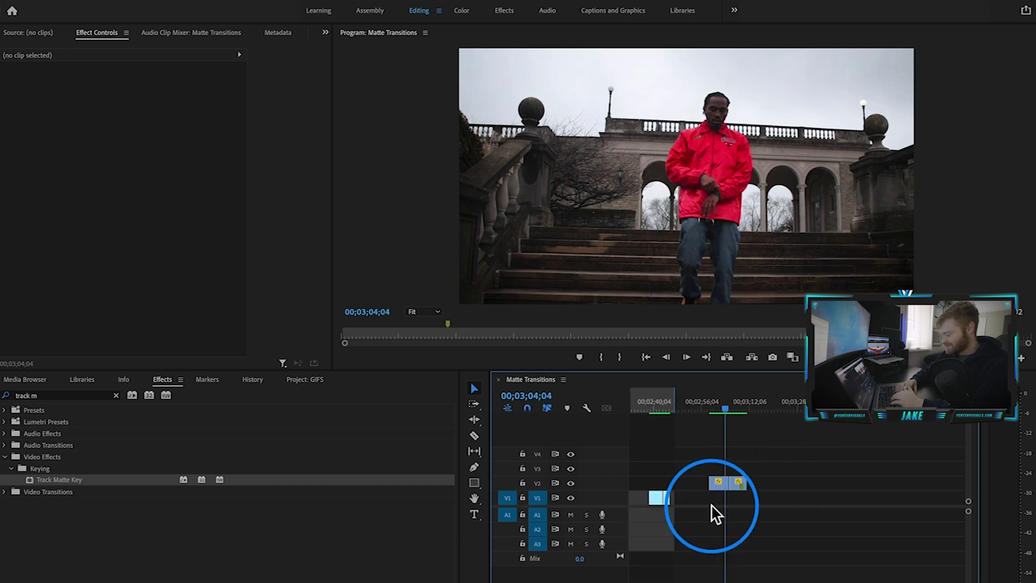
pyautogui.scroll(-3, 712, 505)
pyautogui.scroll(3, 664, 502)
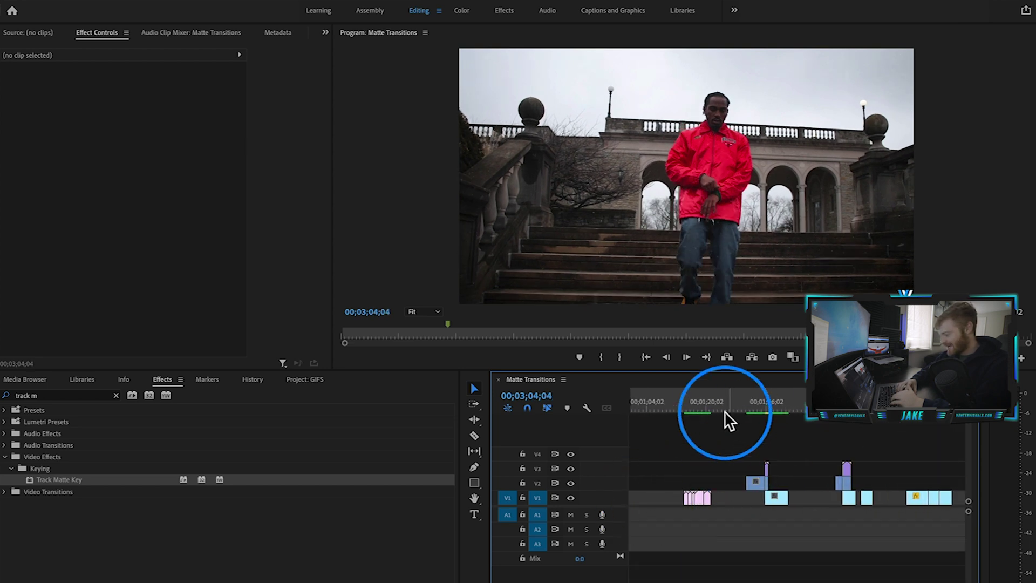
pyautogui.click(701, 407)
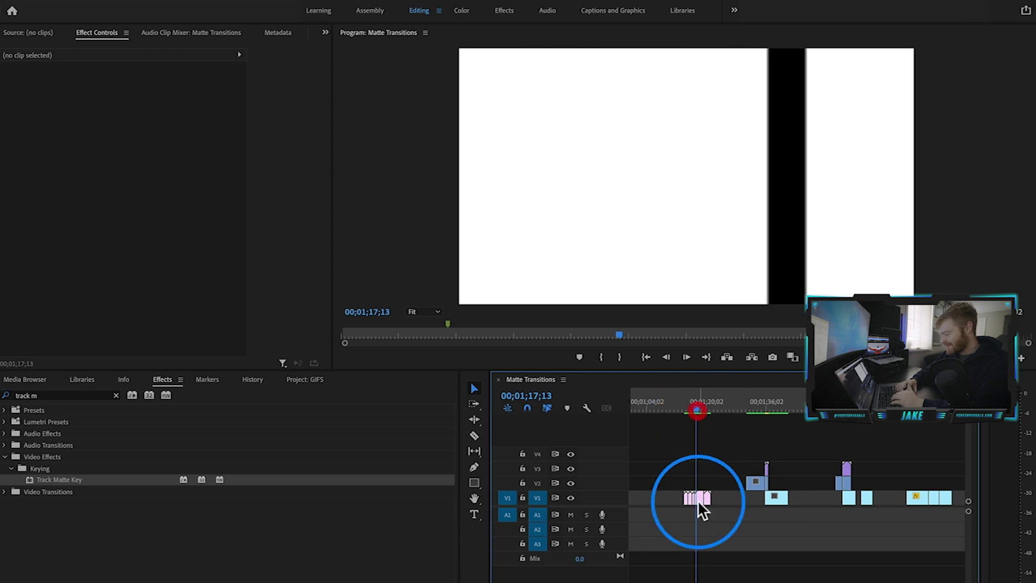
pyautogui.scroll(2, 698, 500)
pyautogui.press('space')
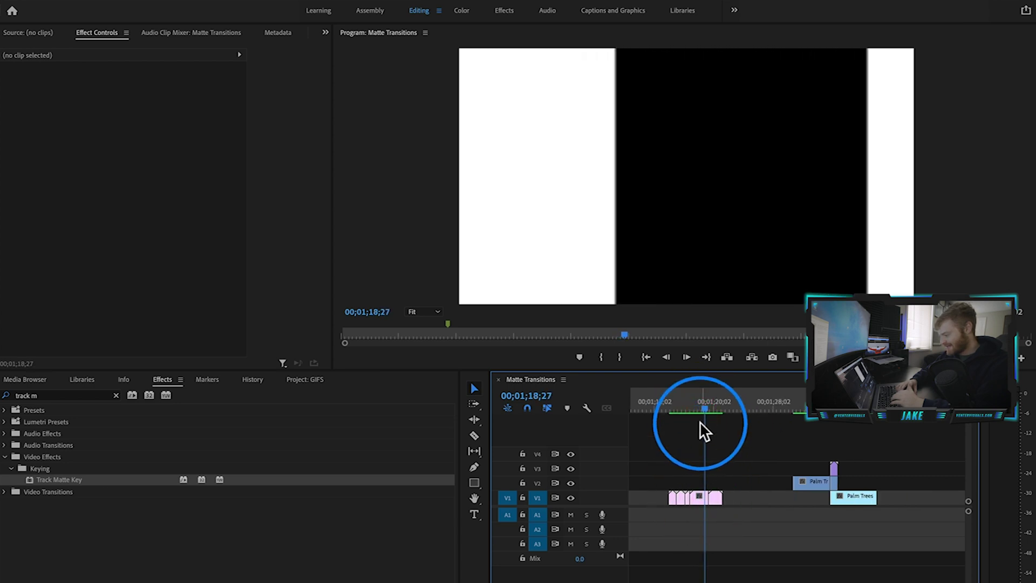
pyautogui.click(693, 396)
pyautogui.press('space')
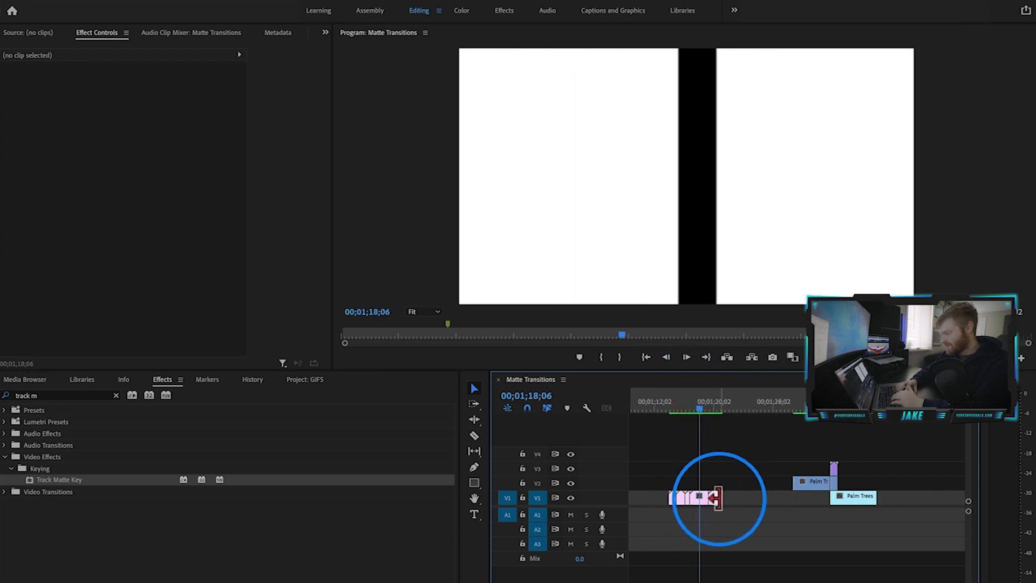
pyautogui.click(700, 496)
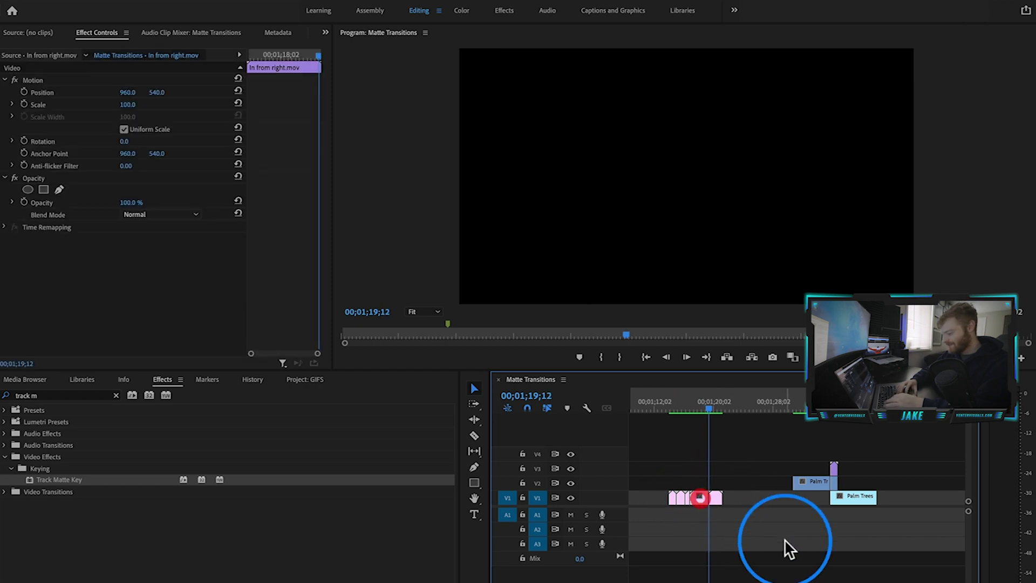
pyautogui.scroll(-3, 785, 539)
pyautogui.scroll(-3, 785, 540)
pyautogui.scroll(-5, 784, 539)
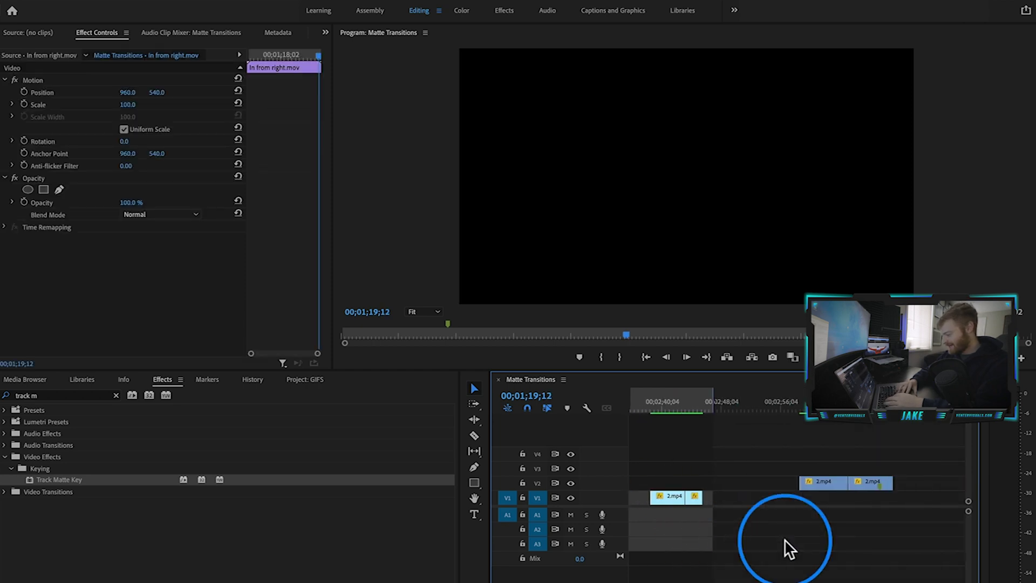
pyautogui.scroll(-3, 785, 539)
# - Move a 2.mp4 clip to V1 under the matte and split the upper clip at the matte start
pyautogui.click(842, 401)
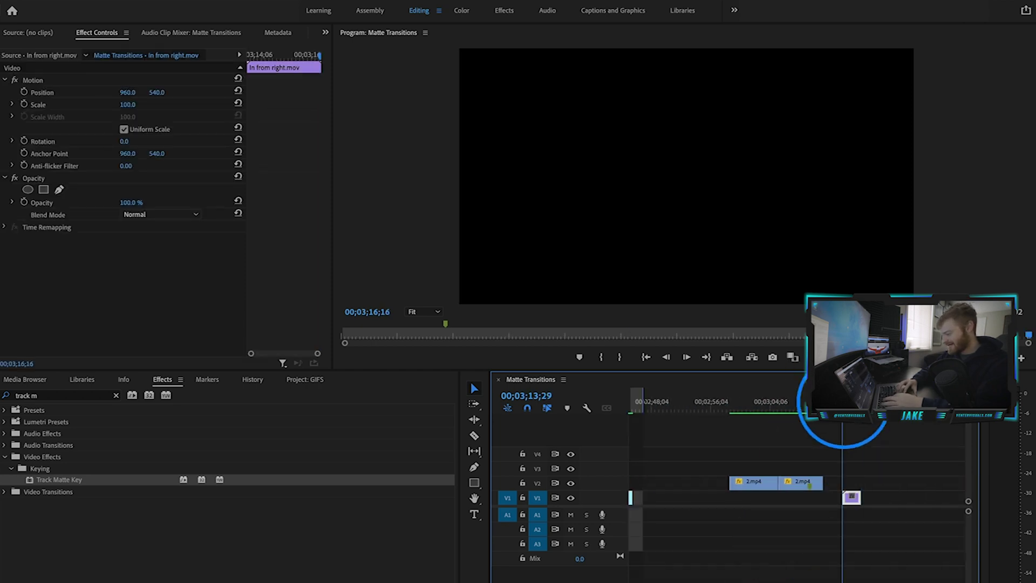
pyautogui.moveTo(790, 482); pyautogui.dragTo(798, 502)
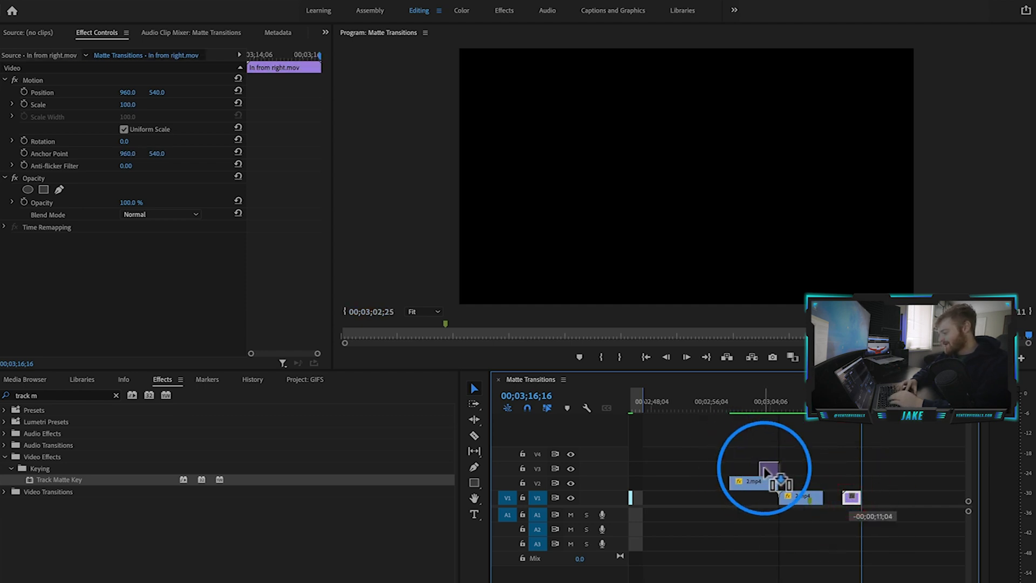
pyautogui.click(792, 492)
pyautogui.moveTo(802, 496); pyautogui.dragTo(750, 496)
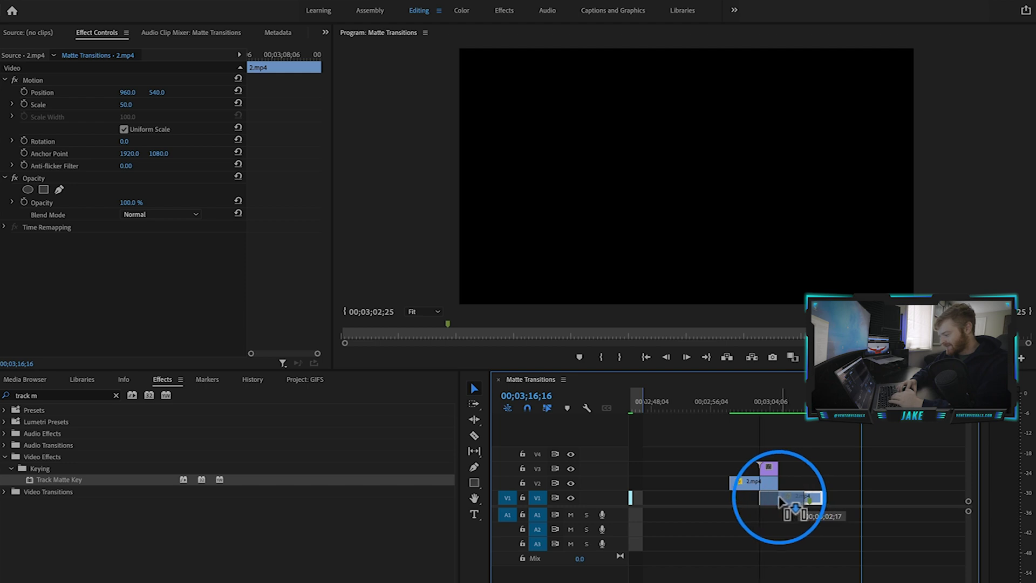
pyautogui.scroll(3, 807, 493)
pyautogui.press('c')
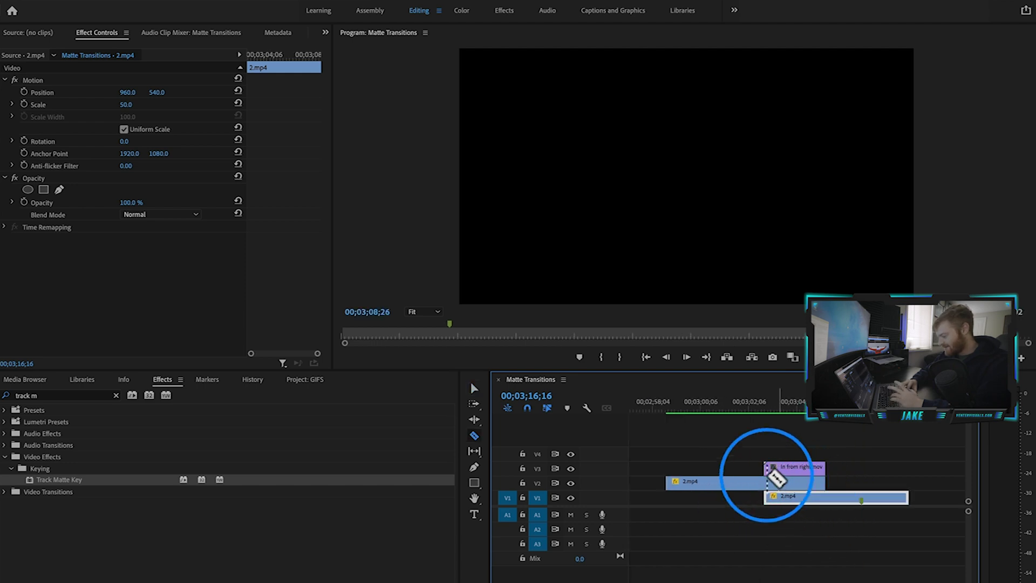
pyautogui.click(767, 496)
pyautogui.press('v')
pyautogui.click(789, 402)
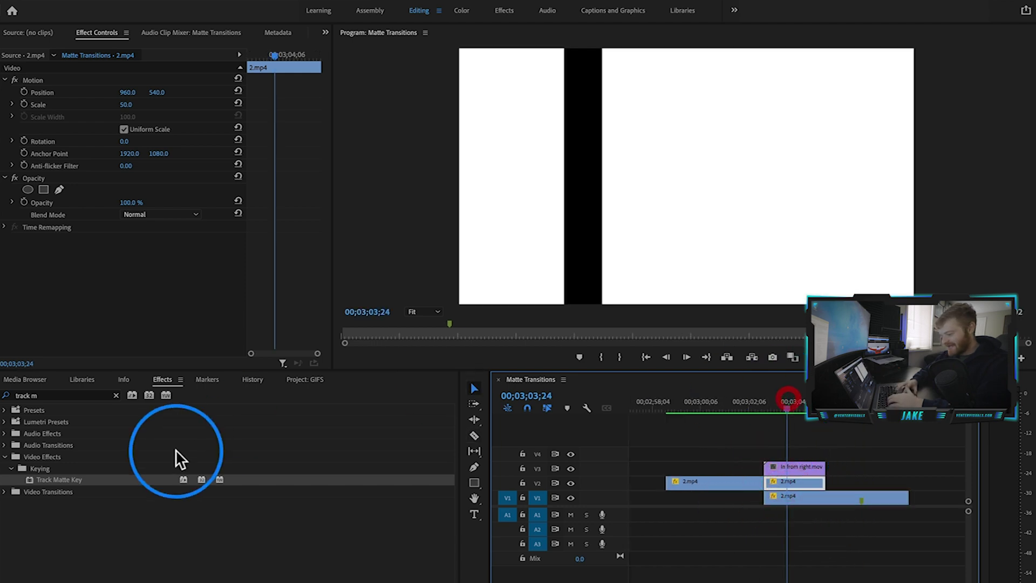
# - Drop Track Matte Key on the V2 2.mp4 tail, set Matte to Video 3, and play it back
pyautogui.moveTo(59, 480); pyautogui.dragTo(888, 442)
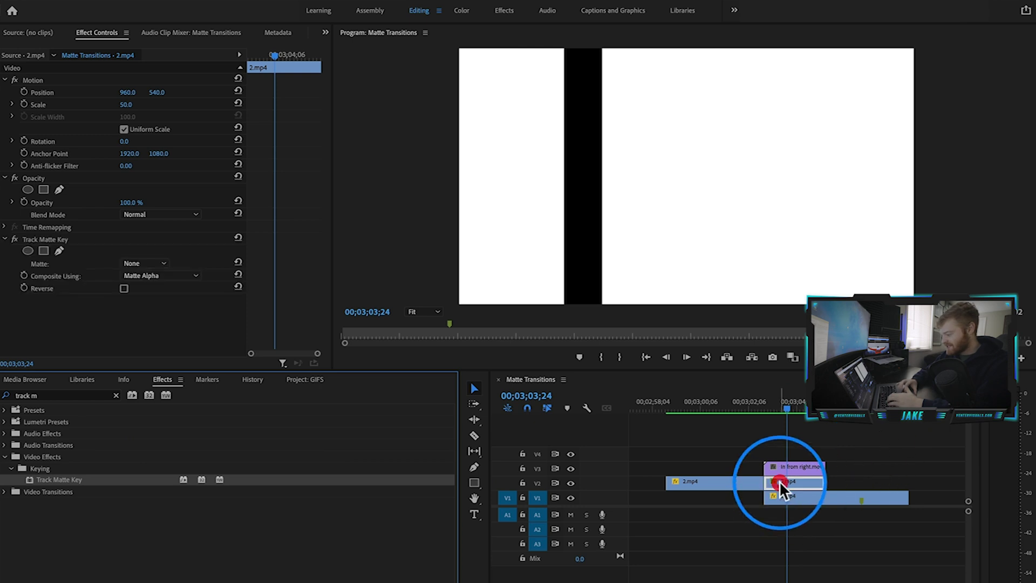
pyautogui.click(150, 264)
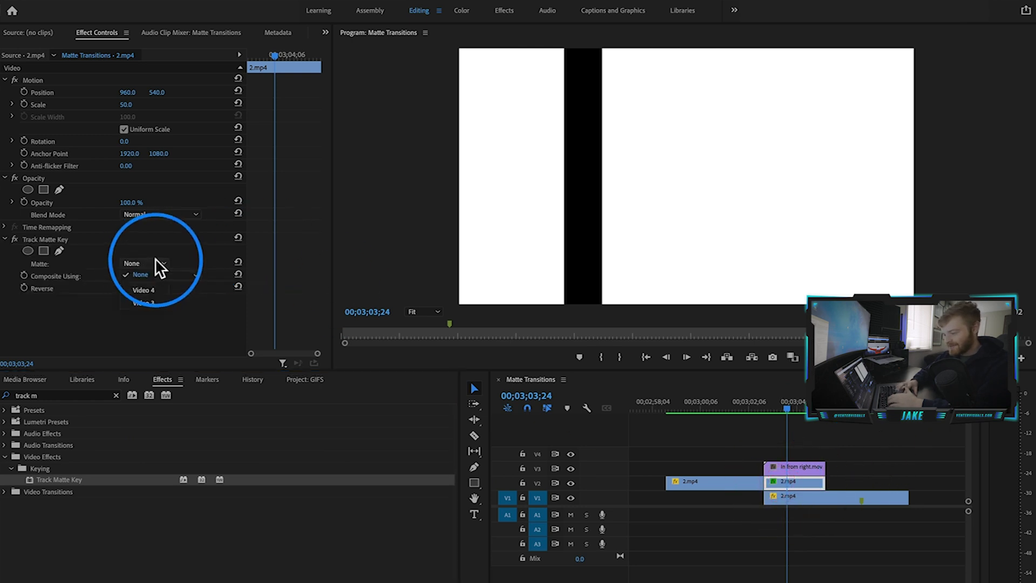
pyautogui.click(144, 303)
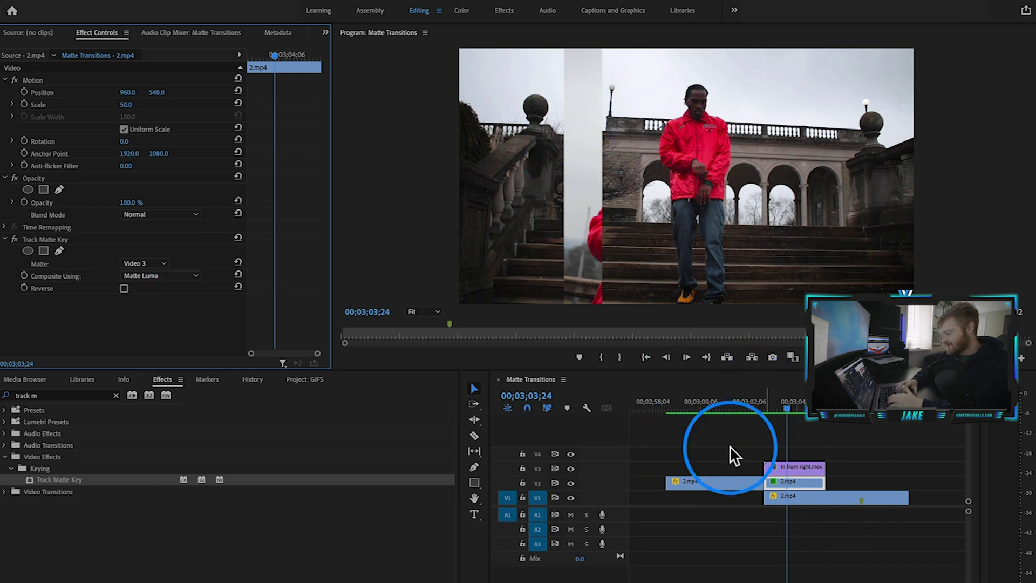
pyautogui.moveTo(720, 403); pyautogui.dragTo(675, 404)
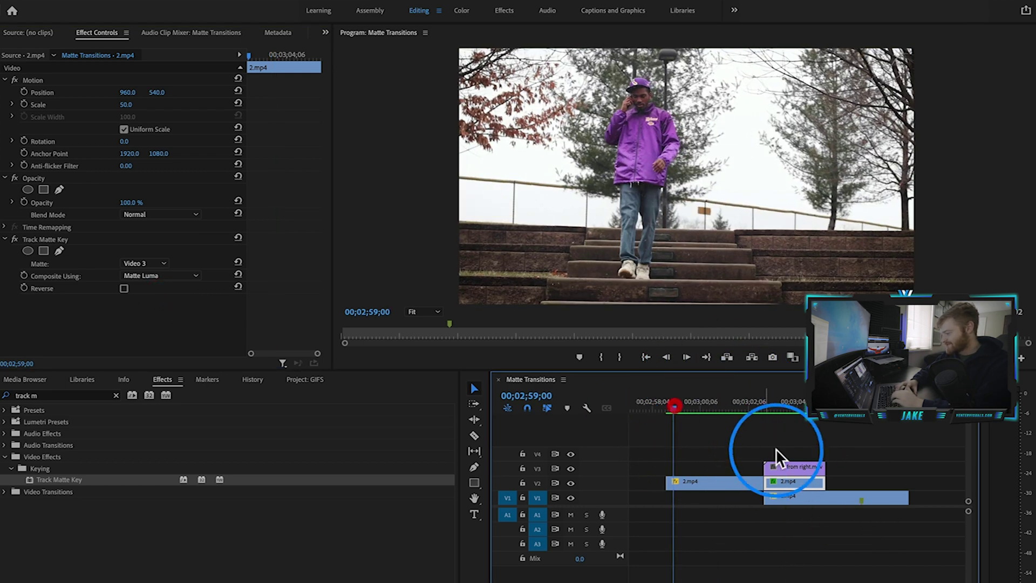
pyautogui.click(804, 438)
pyautogui.press('space')
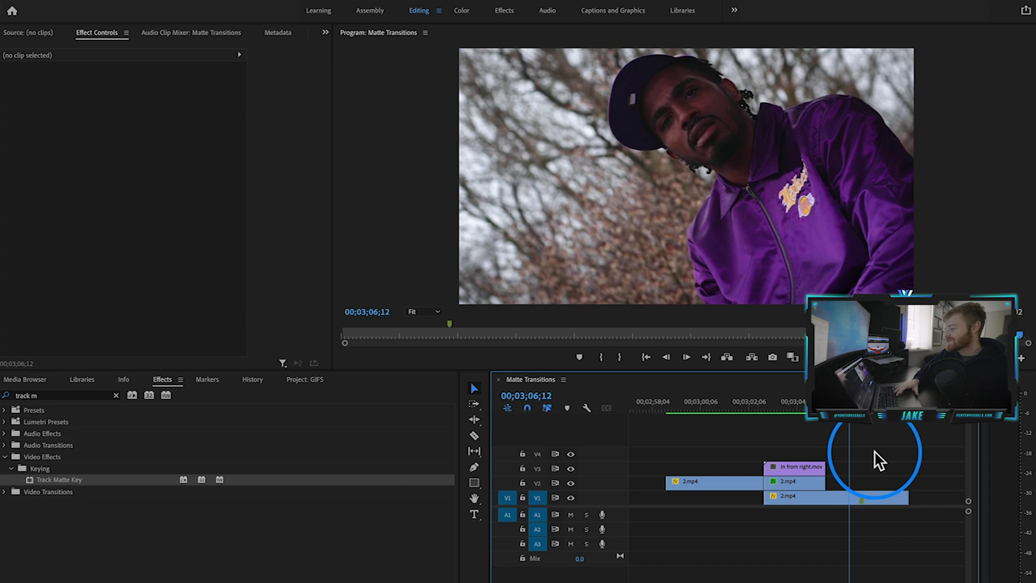
# - Replay the transition and set the In from right matte's speed to 130%
pyautogui.press('space')
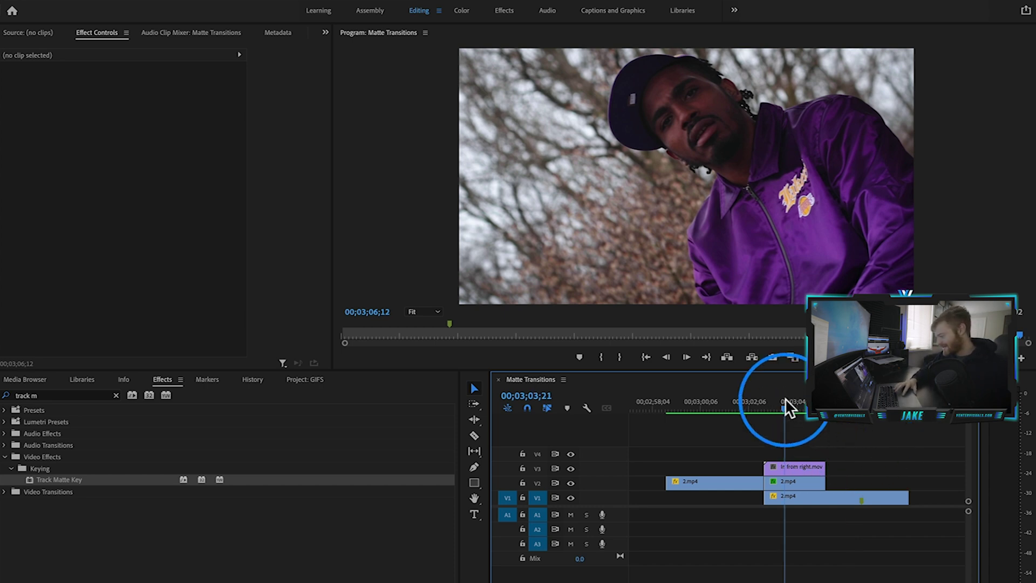
pyautogui.click(779, 402)
pyautogui.press('space')
pyautogui.press('space')
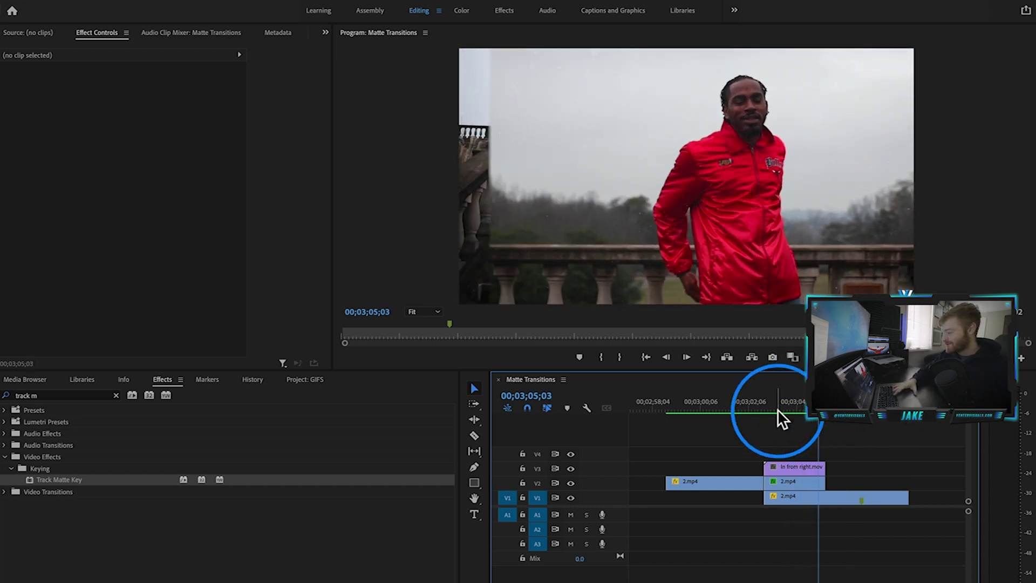
pyautogui.click(794, 466)
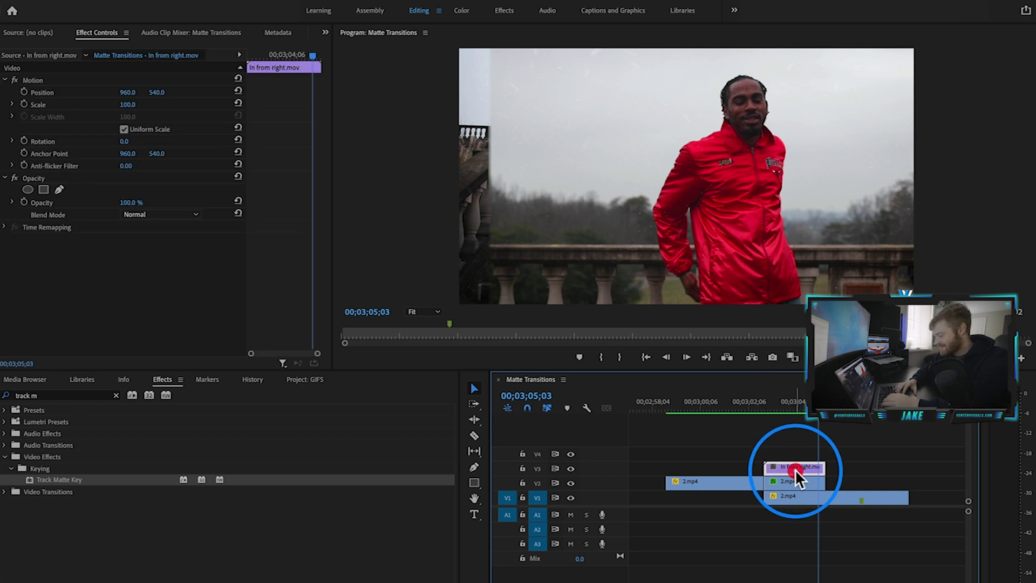
pyautogui.hotkey('ctrl', 'r')
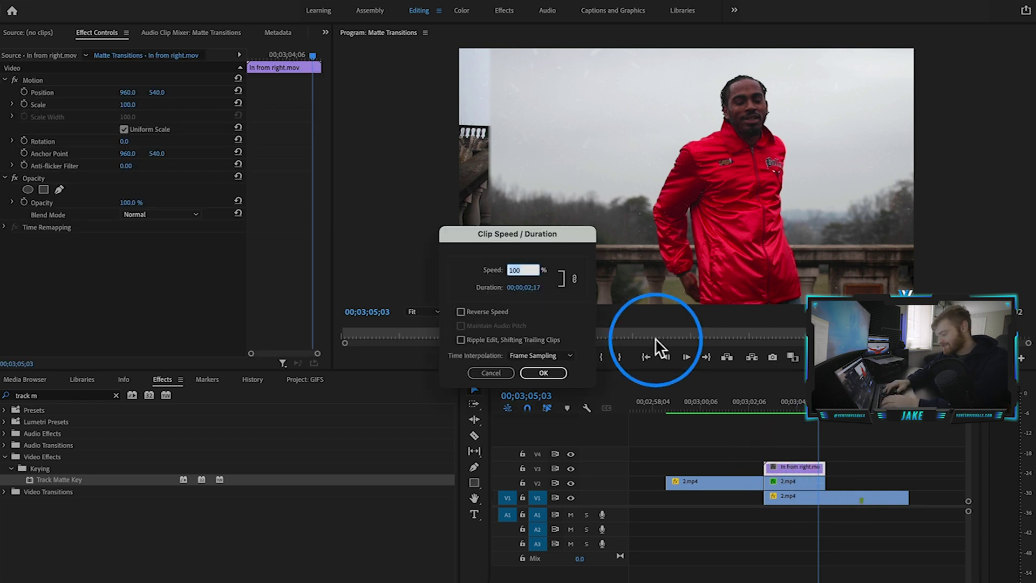
pyautogui.write('1')
pyautogui.press('Return')
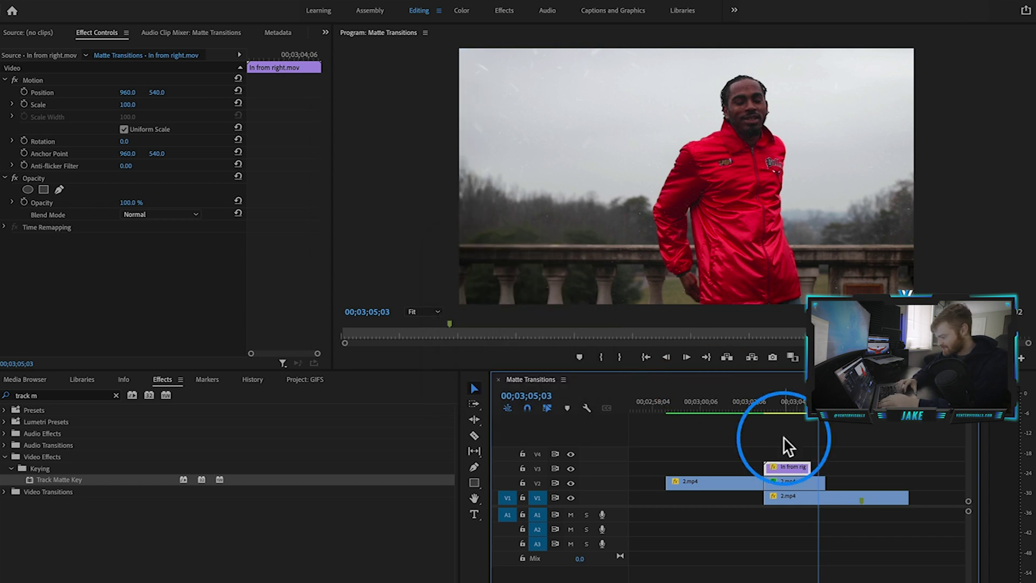
# - Trim the upper 2.mp4 piece to end with the matte and play back the result
pyautogui.moveTo(790, 478); pyautogui.dragTo(807, 484)
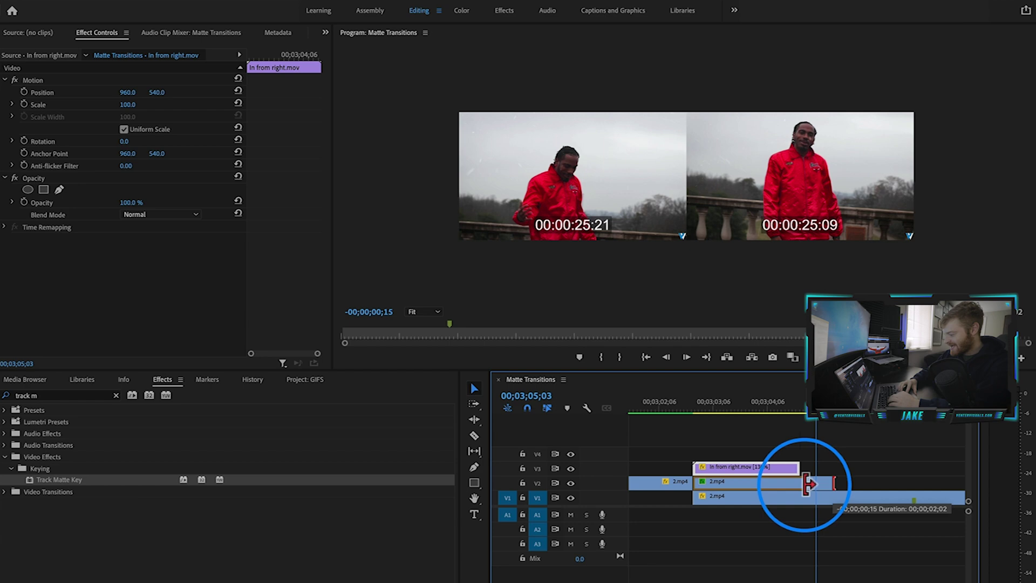
pyautogui.press('-')
pyautogui.click(758, 406)
pyautogui.press('space')
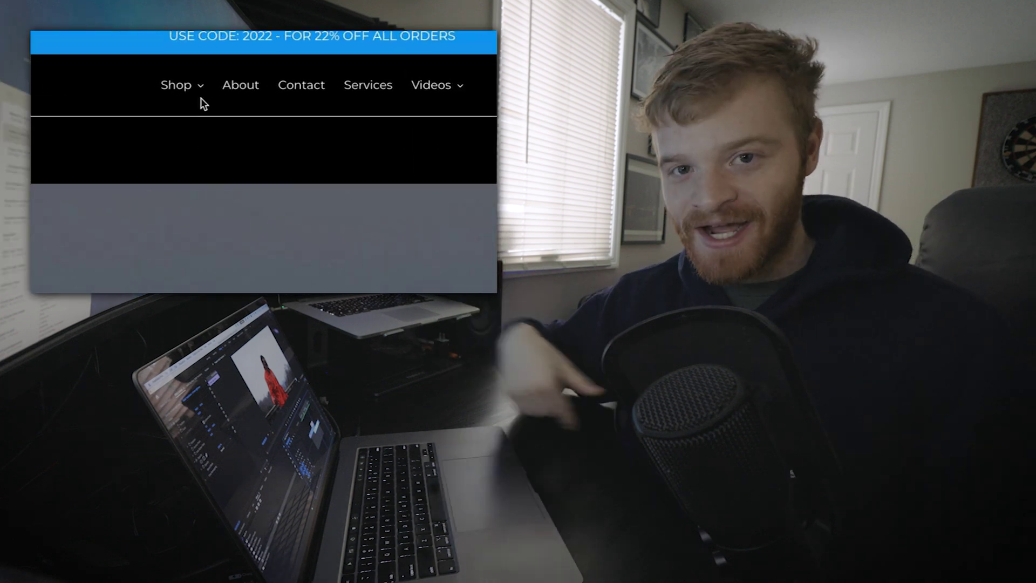
pyautogui.moveTo(190, 68)
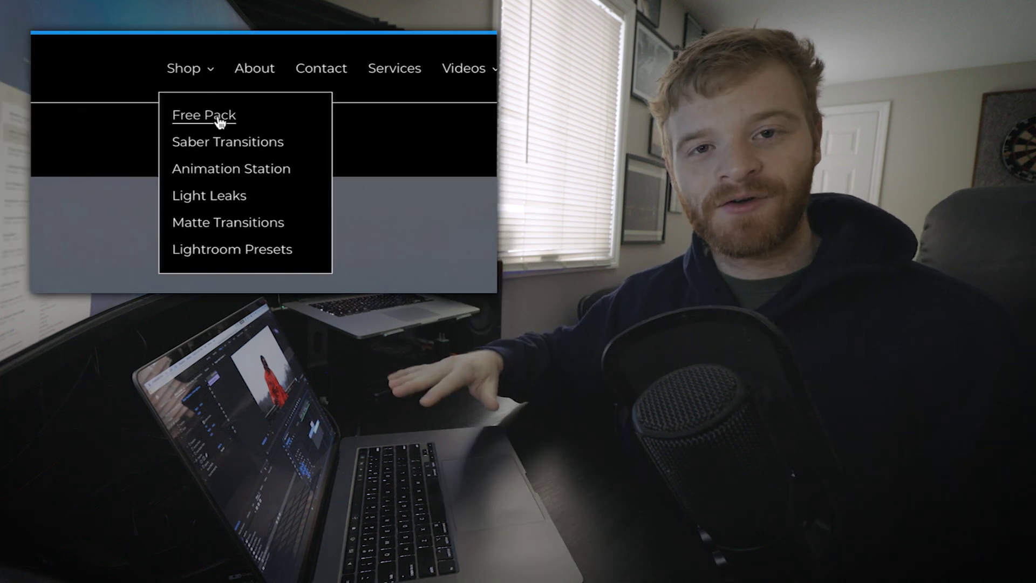
pyautogui.click(219, 121)
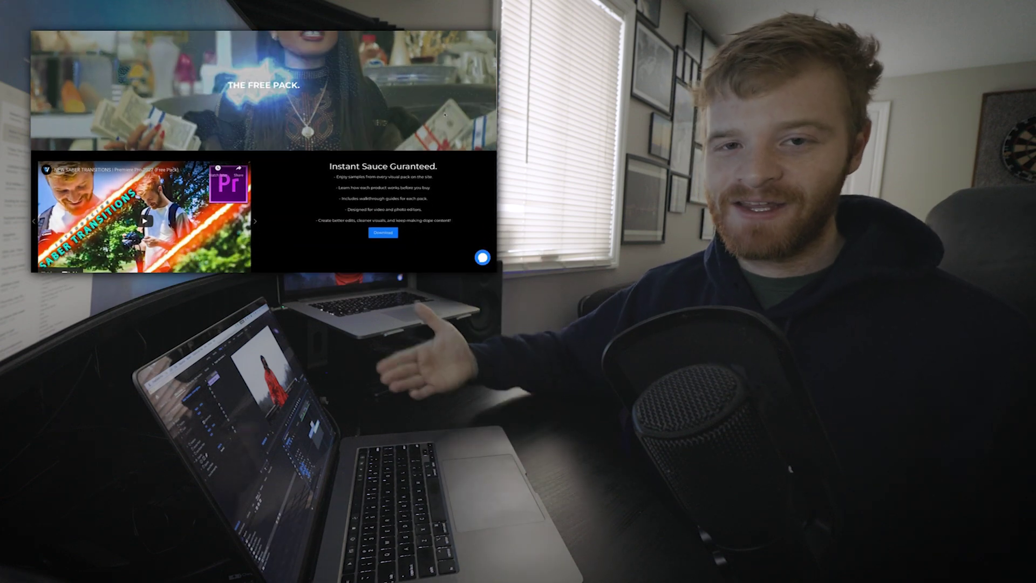
pyautogui.scroll(-2, 444, 115)
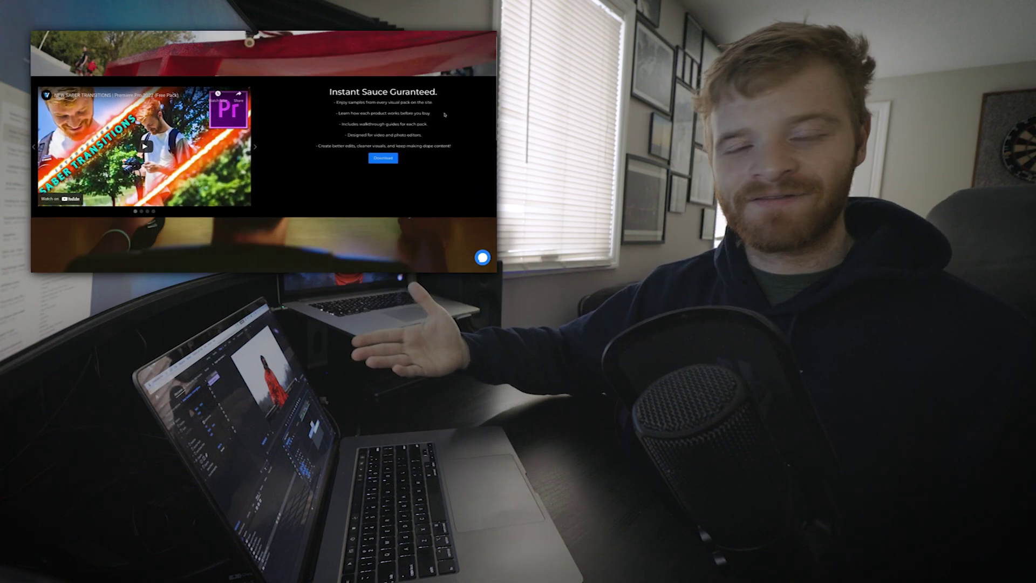